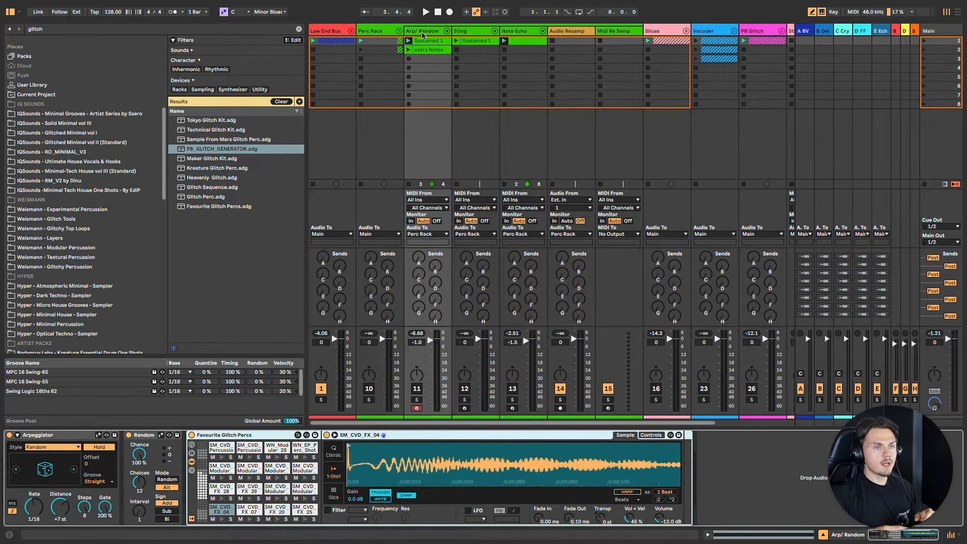
Step: Open the browser's Drums category and search it for "glitch"
{"action": "scroll", "coordinate": [91, 210], "scroll_direction": "up", "scroll_amount": 5}
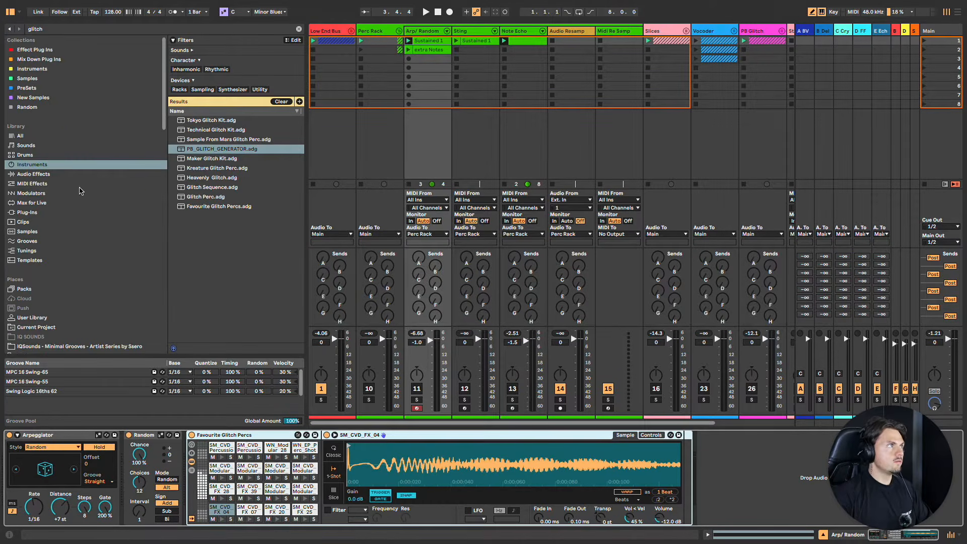
{"action": "left_click", "coordinate": [28, 155]}
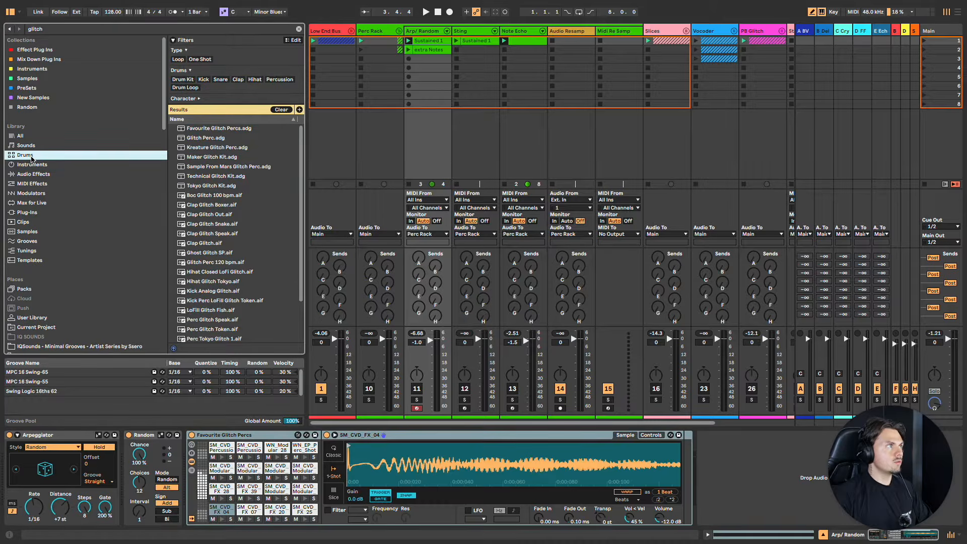
{"action": "key", "text": "ctrl+f"}
{"action": "key", "text": "BackSpace"}
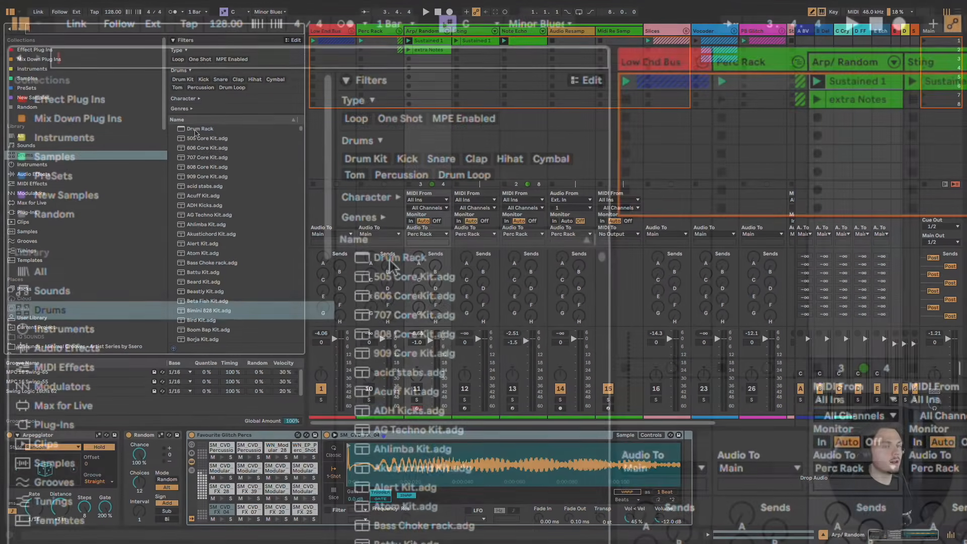
{"action": "type", "text": "glitch"}
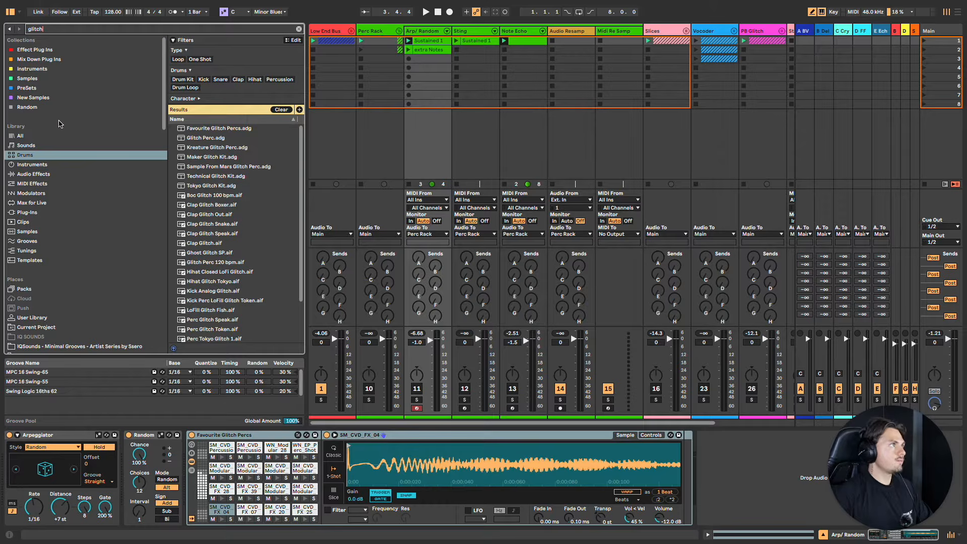
Step: Extend the "glitch" search to the whole library and browse the matching samples
{"action": "left_click", "coordinate": [14, 136]}
{"action": "scroll", "coordinate": [228, 238], "scroll_direction": "down", "scroll_amount": 20}
{"action": "scroll", "coordinate": [241, 255], "scroll_direction": "down", "scroll_amount": 5}
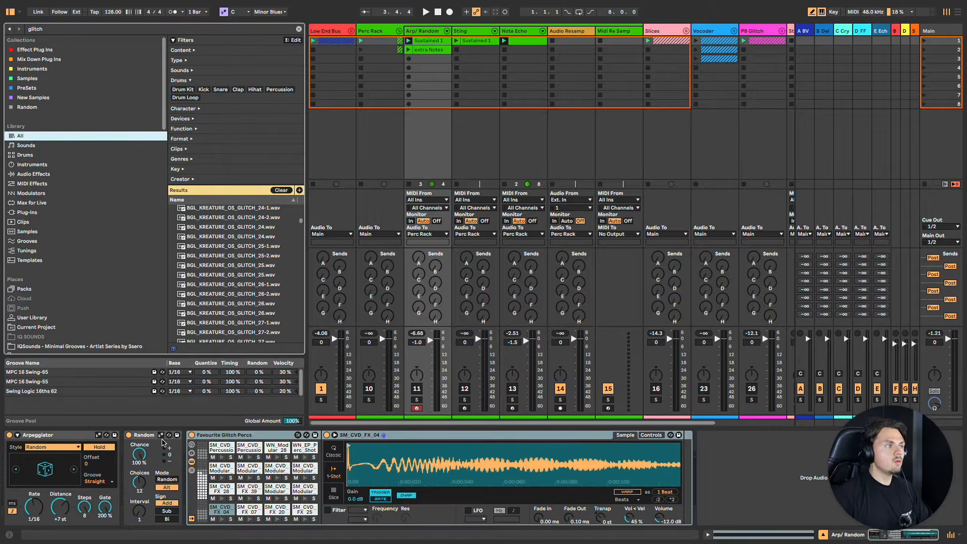
Step: Deactivate the Random and Arpeggiator devices on the Arp/ Random track and examine the notes of its Sustained 1 clip
{"action": "left_click", "coordinate": [212, 506]}
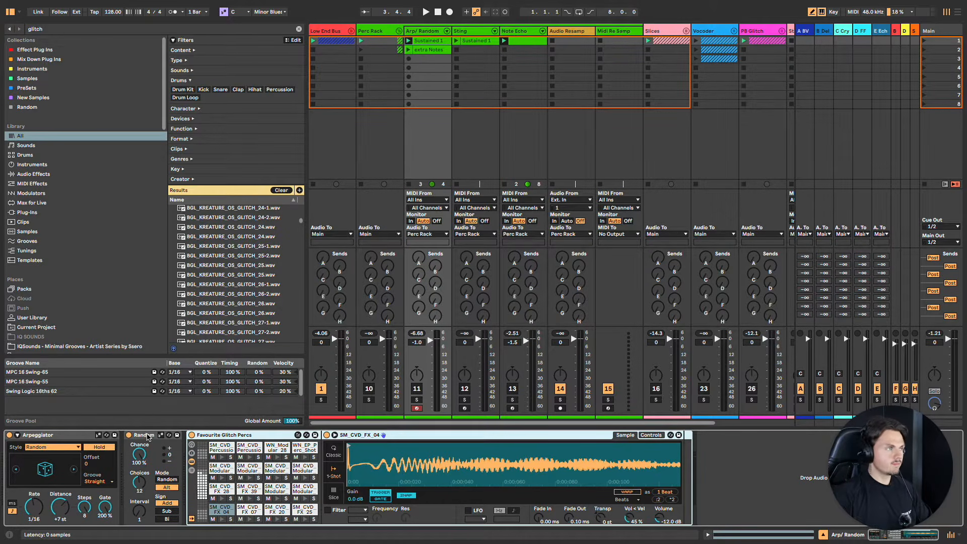
{"action": "left_click", "coordinate": [128, 435]}
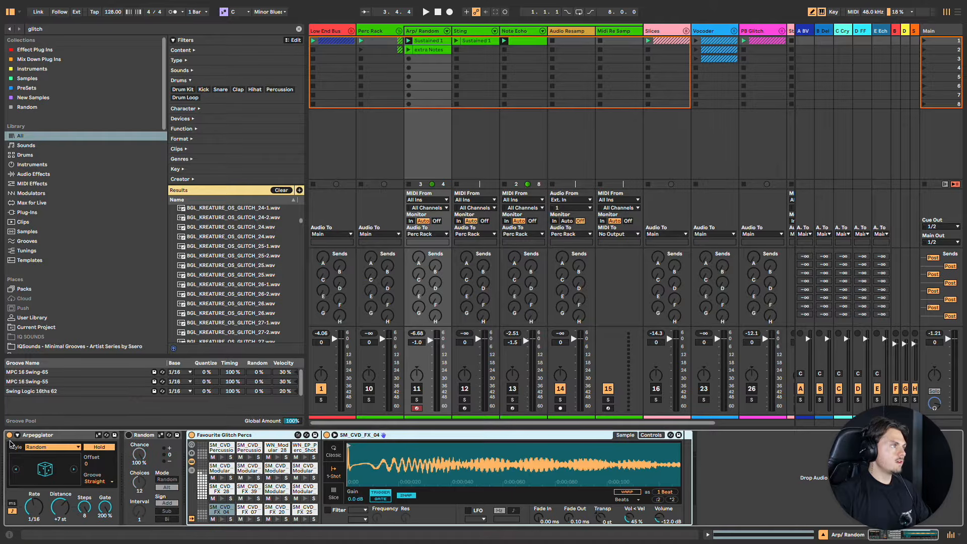
{"action": "double_click", "coordinate": [430, 39]}
{"action": "scroll", "coordinate": [385, 459], "scroll_direction": "down", "scroll_amount": 1}
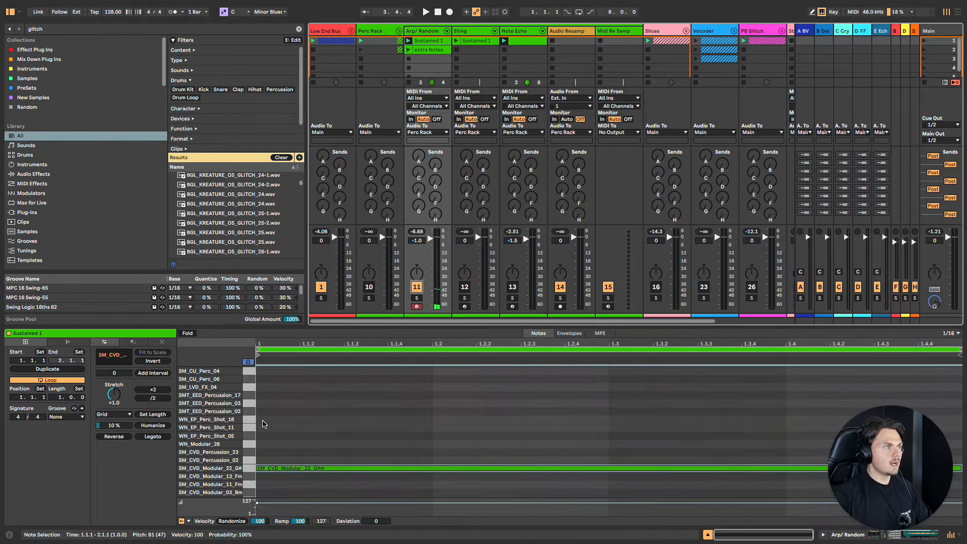
{"action": "scroll", "coordinate": [250, 427], "scroll_direction": "up", "scroll_amount": 2}
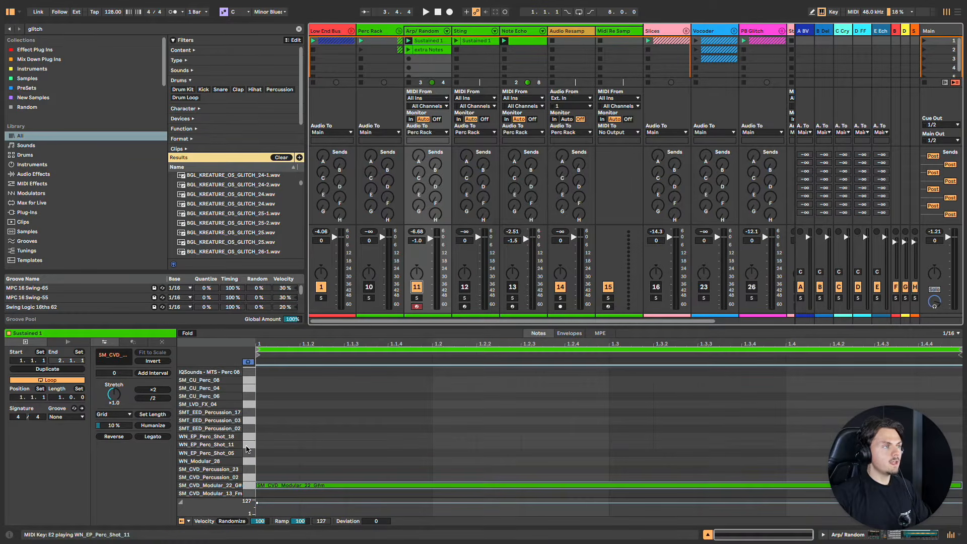
{"action": "scroll", "coordinate": [254, 438], "scroll_direction": "down", "scroll_amount": 3}
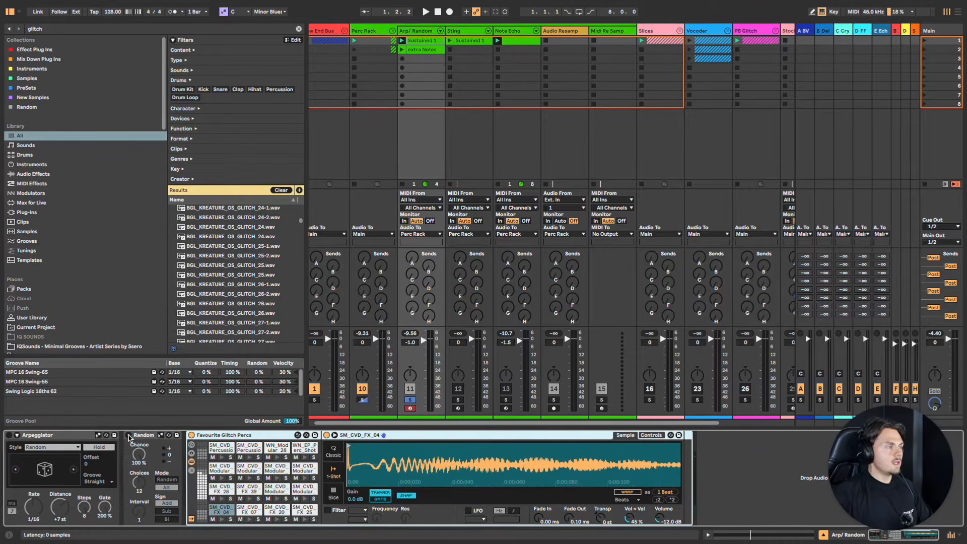
Step: Reactivate the Arpeggiator and Random devices, keeping Random as the Arpeggiator style
{"action": "left_click", "coordinate": [128, 436]}
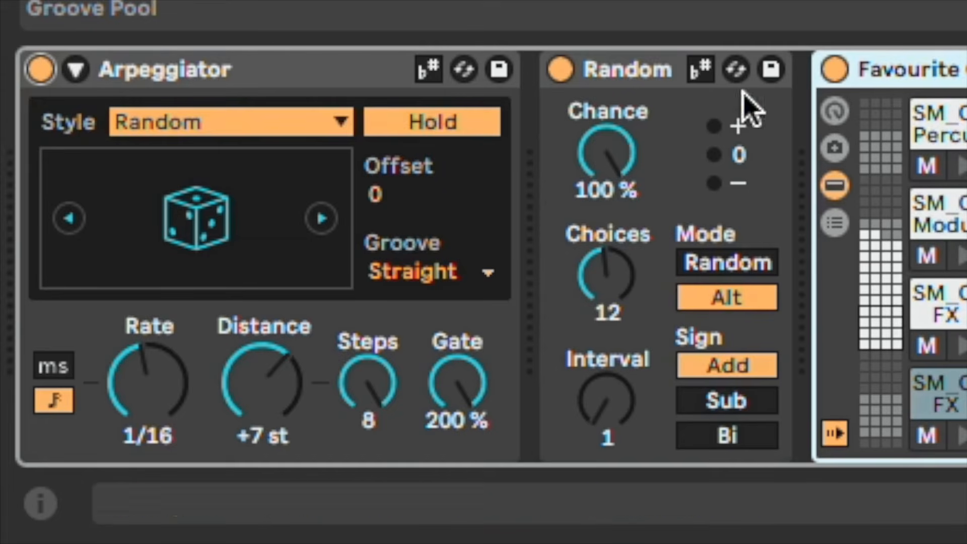
{"action": "left_click", "coordinate": [561, 69]}
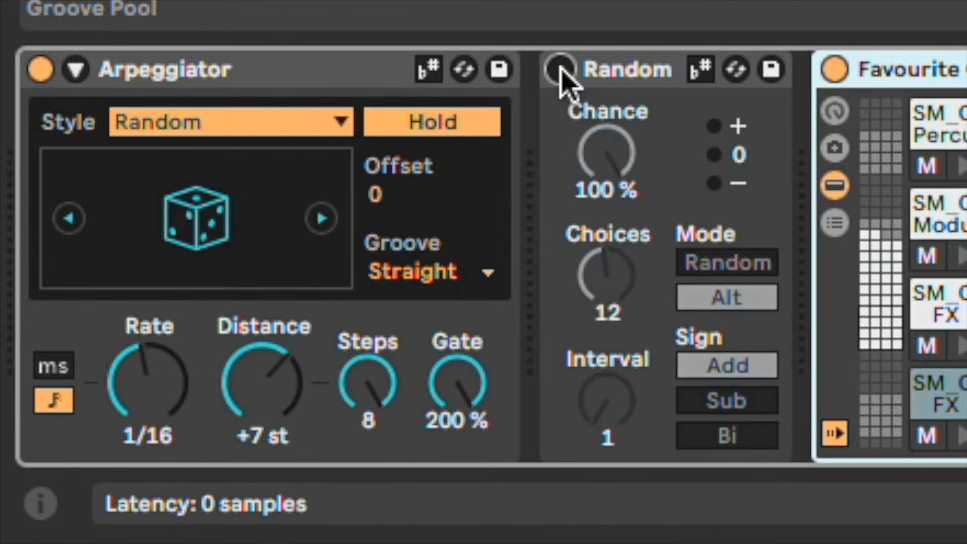
{"action": "left_click", "coordinate": [197, 132]}
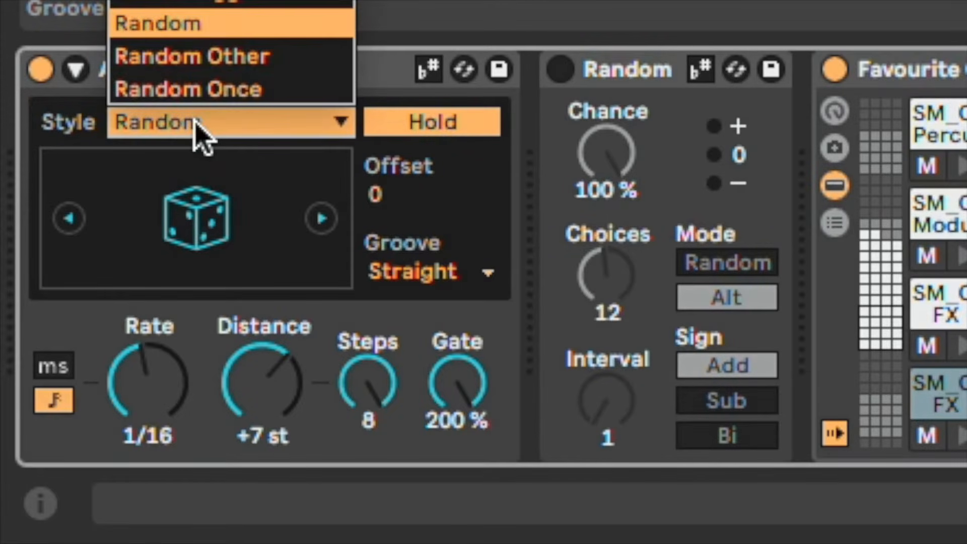
{"action": "left_click", "coordinate": [196, 126]}
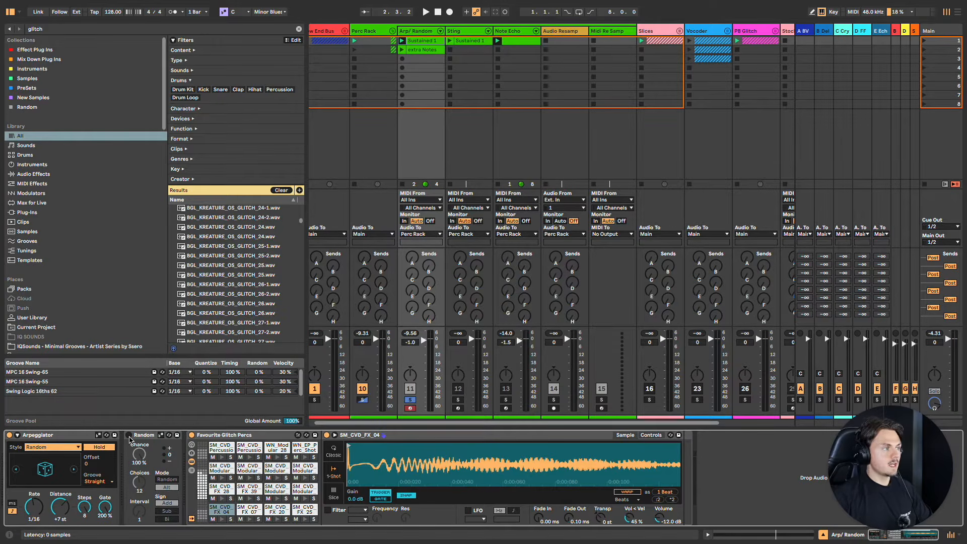
{"action": "left_click", "coordinate": [129, 436]}
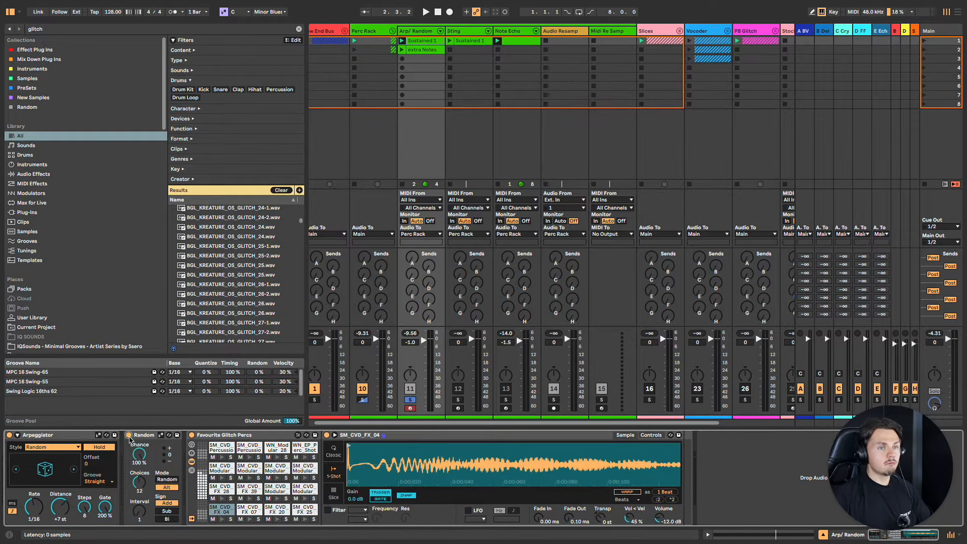
Step: Play the Arp/ Random track on its own, and unsolo it to hear it within the full mix
{"action": "key", "text": "space"}
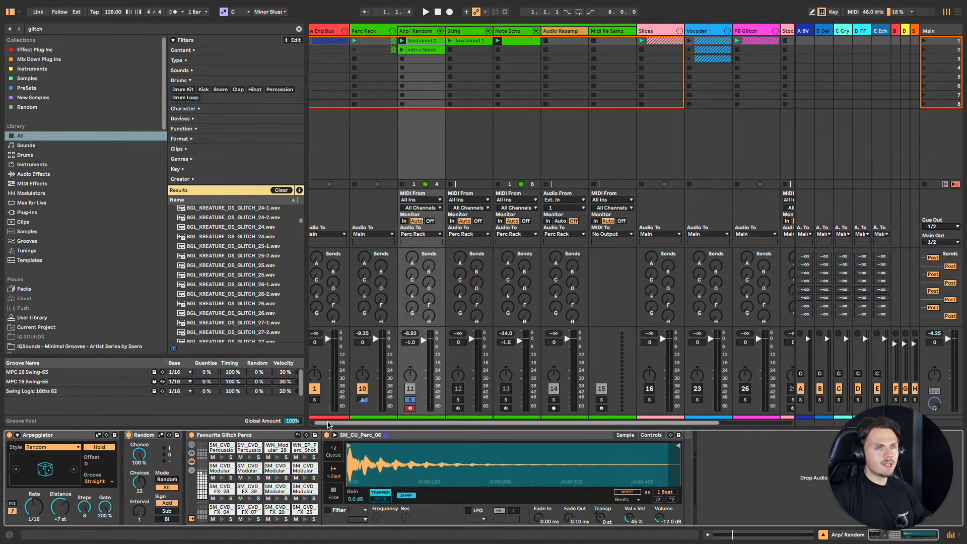
{"action": "left_click", "coordinate": [410, 399]}
{"action": "key", "text": "space"}
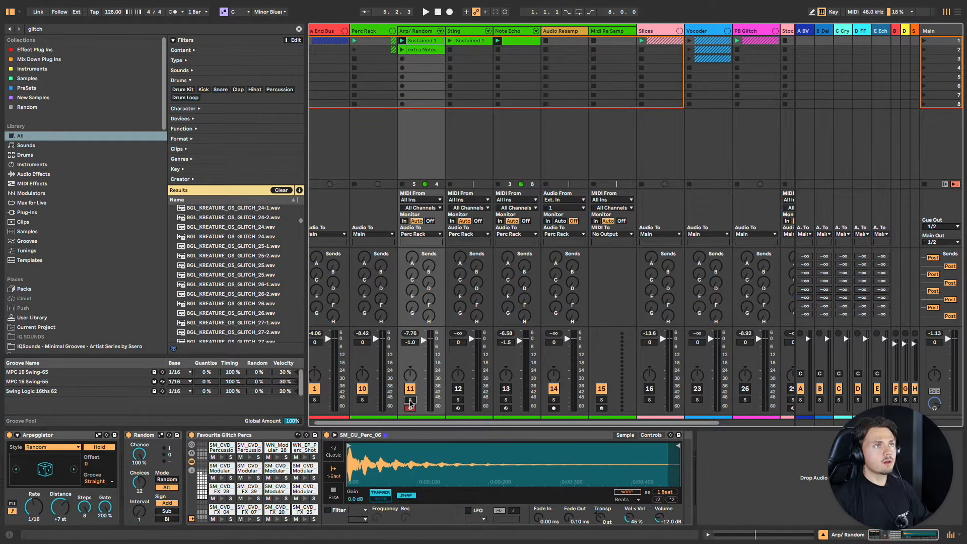
Step: Set the Audio Resamp track's input to Resampling and the Midi Re Samp track's MIDI input to Arp/ Random
{"action": "left_click", "coordinate": [571, 32]}
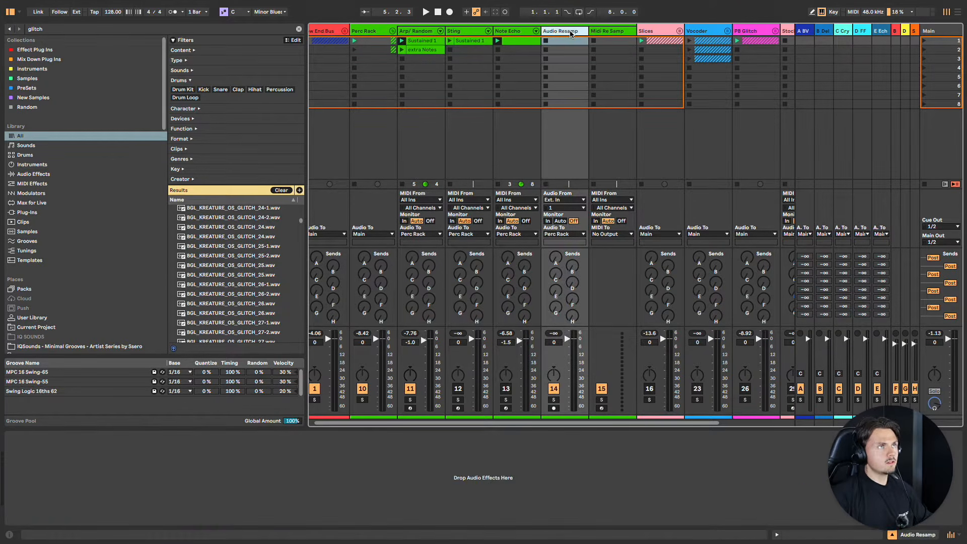
{"action": "left_click", "coordinate": [611, 31]}
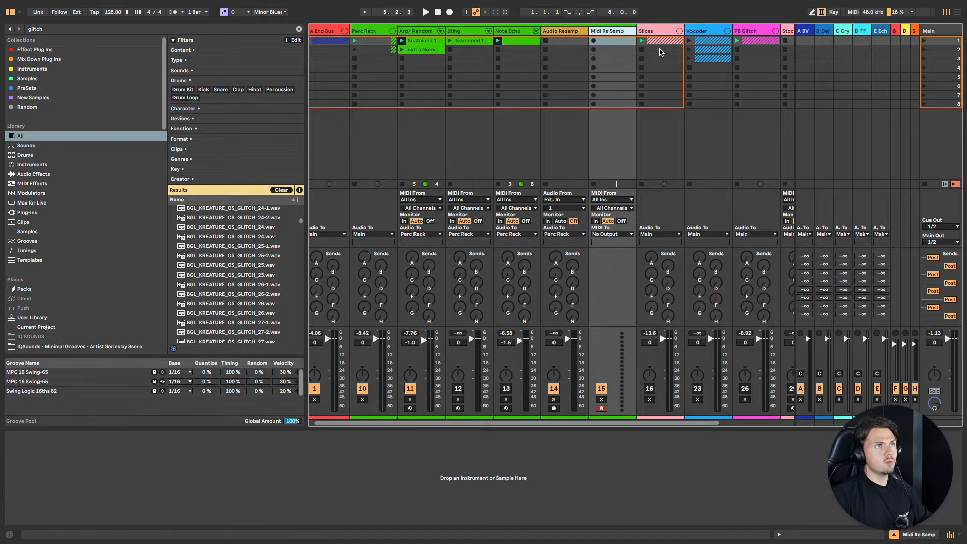
{"action": "left_click", "coordinate": [566, 31]}
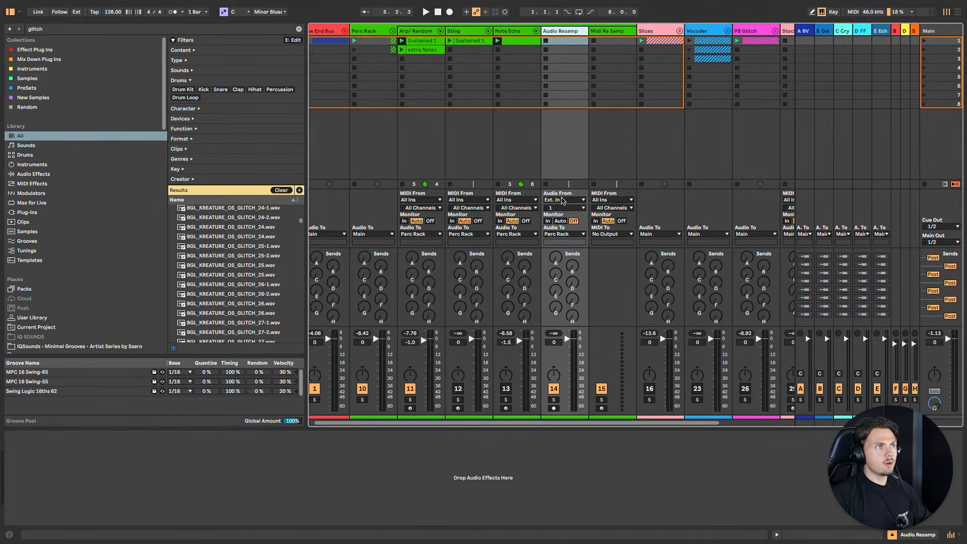
{"action": "left_click", "coordinate": [563, 200]}
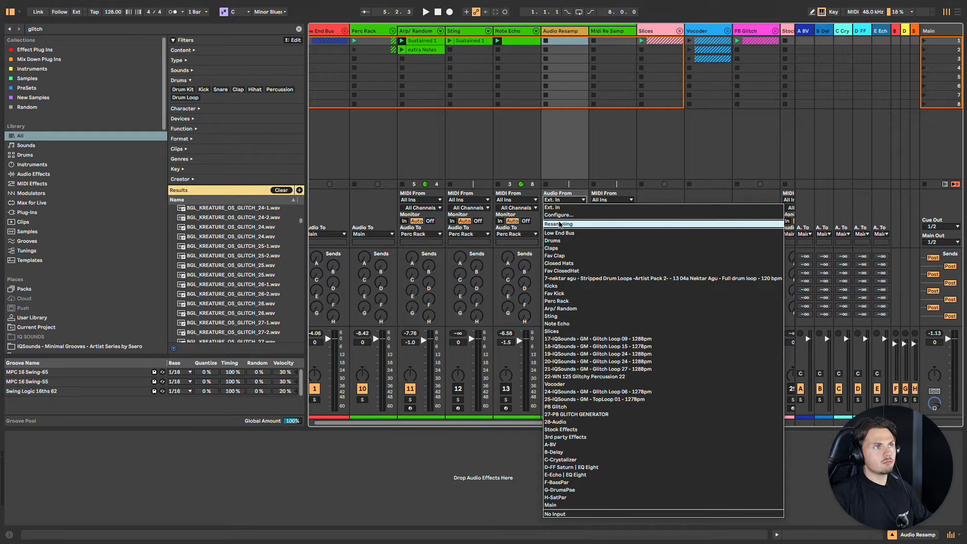
{"action": "left_click", "coordinate": [560, 225]}
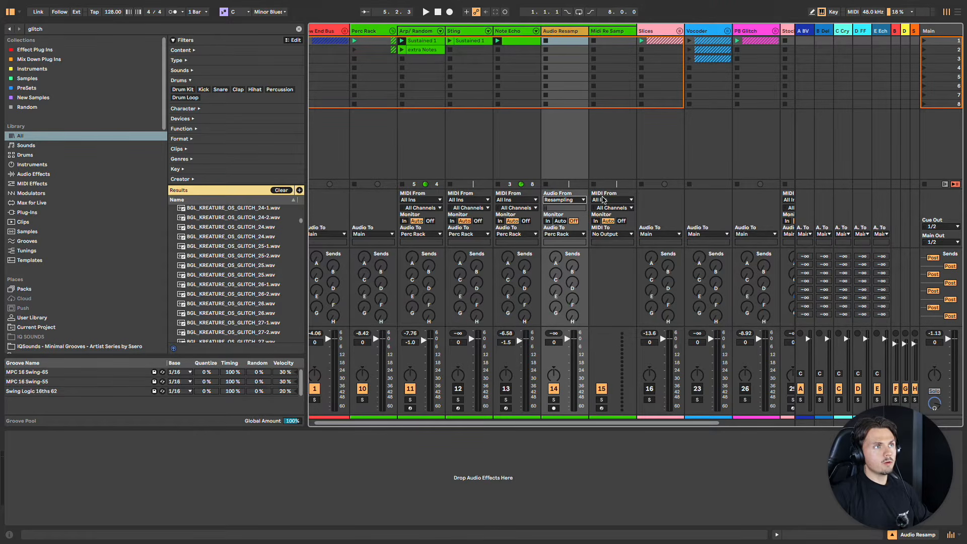
{"action": "left_click", "coordinate": [604, 200]}
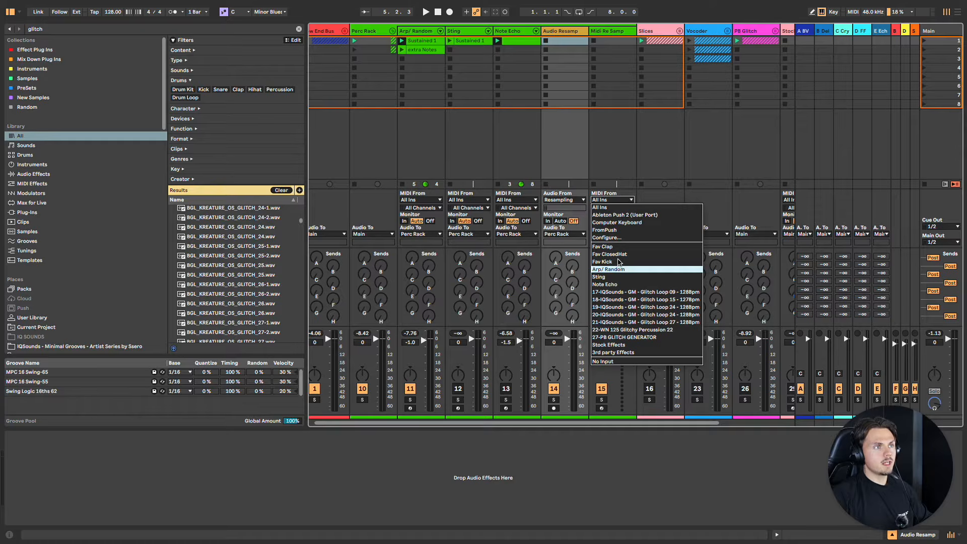
{"action": "left_click", "coordinate": [618, 269]}
Step: Turn off exclusive arming and arm both the Audio Resamp and Midi Re Samp tracks for recording
{"action": "left_click", "coordinate": [558, 409]}
{"action": "right_click", "coordinate": [552, 410]}
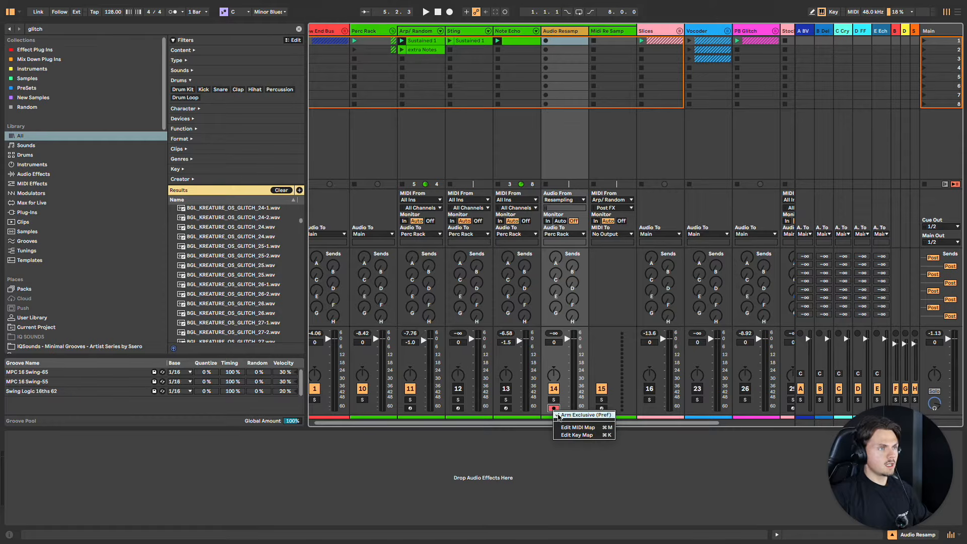
{"action": "left_click", "coordinate": [562, 415]}
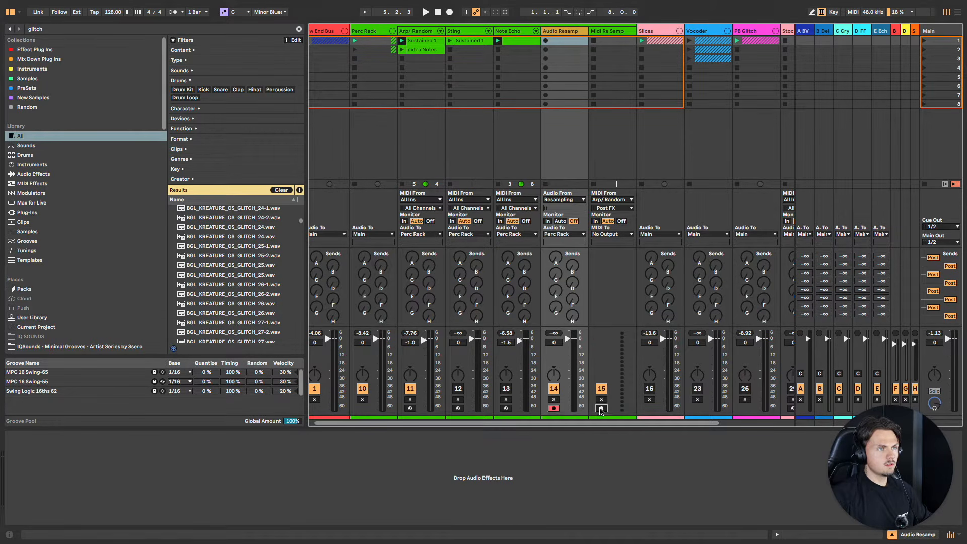
{"action": "left_click", "coordinate": [601, 409]}
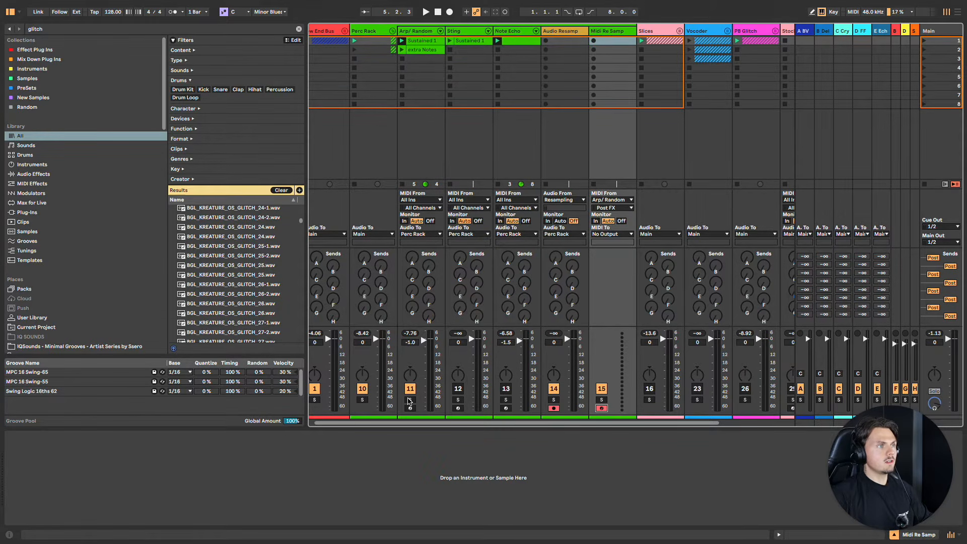
Step: Solo the Arp/ Random track and record its output into the first slots of Audio Resamp and Midi Re Samp
{"action": "left_click", "coordinate": [410, 400]}
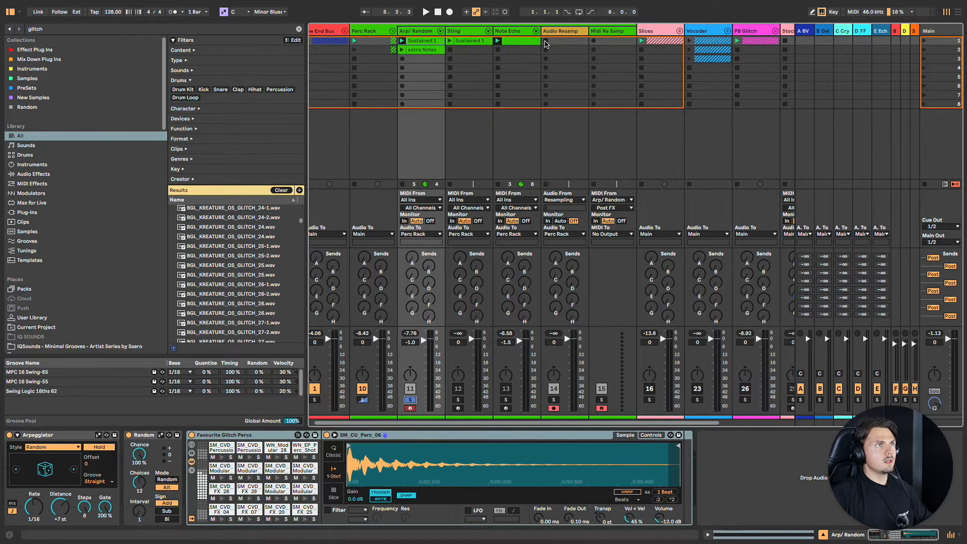
{"action": "left_click", "coordinate": [594, 42]}
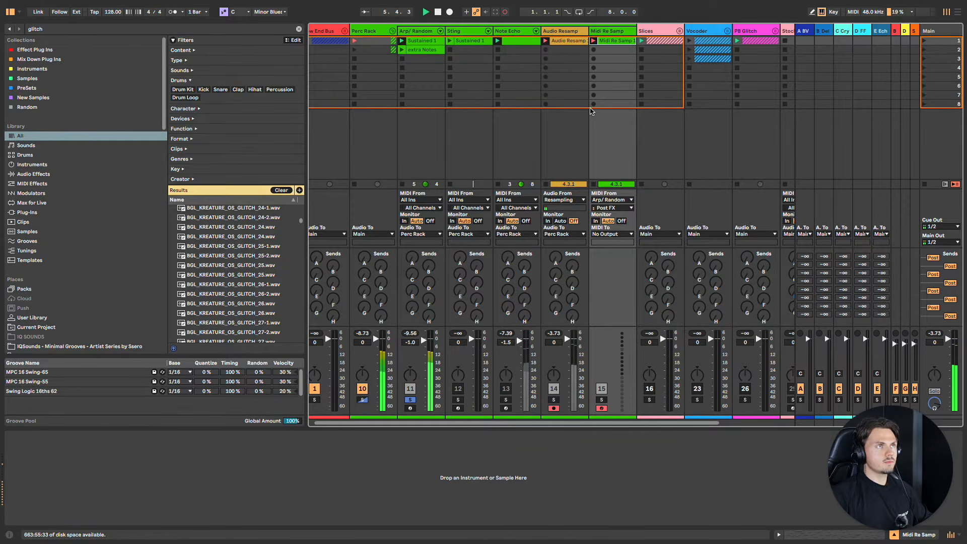
{"action": "key", "text": "space"}
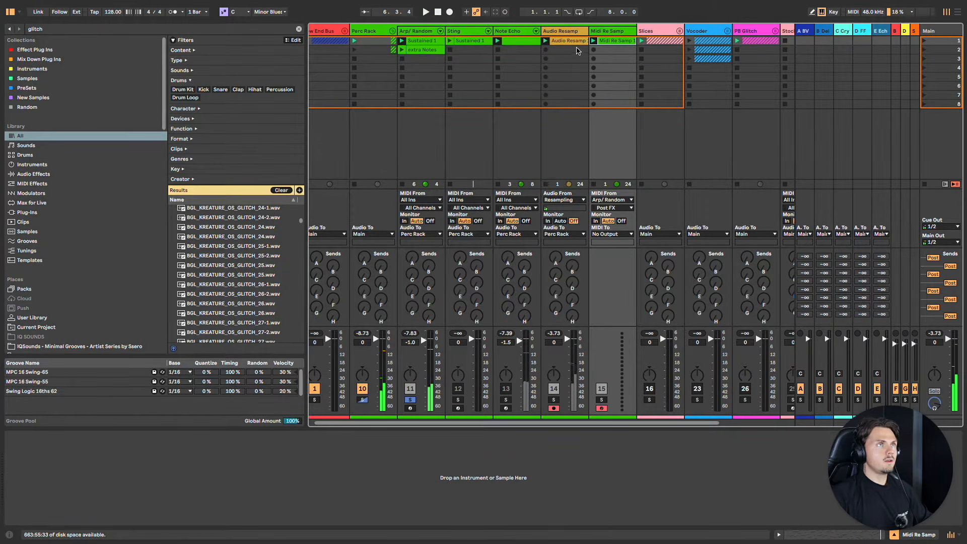
Step: Play the recorded Audio Resamp clip soloed, and switch the solo to Midi Re Samp to inspect its recorded notes
{"action": "left_click", "coordinate": [575, 41]}
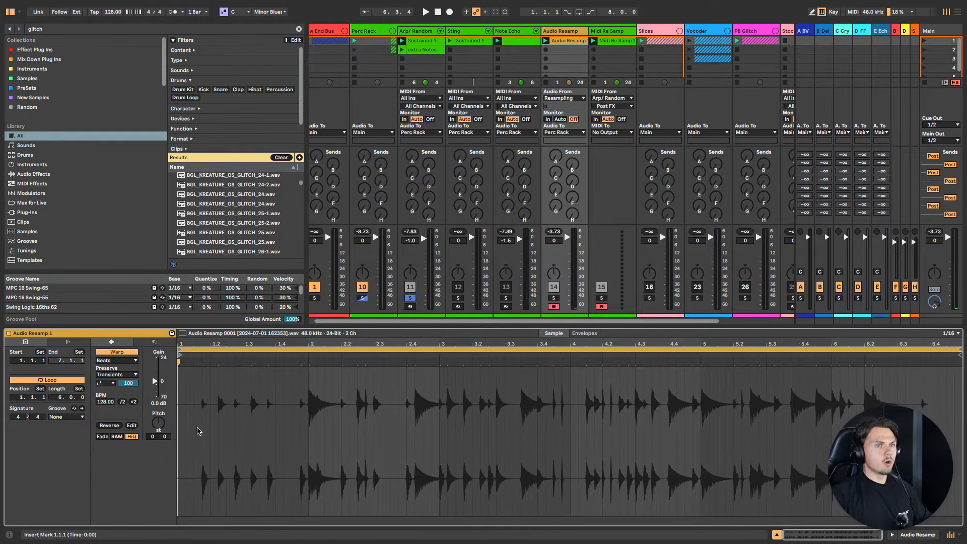
{"action": "left_click", "coordinate": [554, 298]}
{"action": "key", "text": "space"}
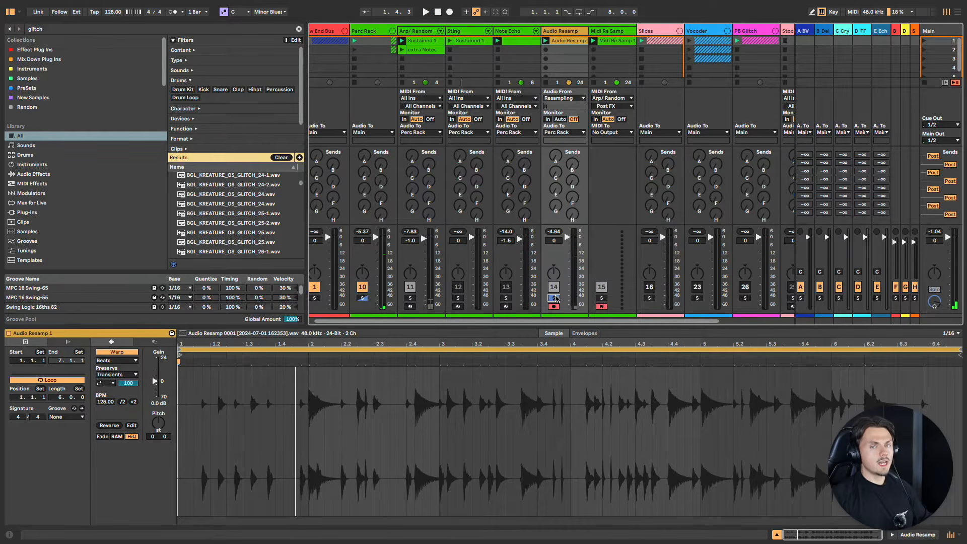
{"action": "left_click", "coordinate": [555, 298]}
{"action": "left_click", "coordinate": [601, 298]}
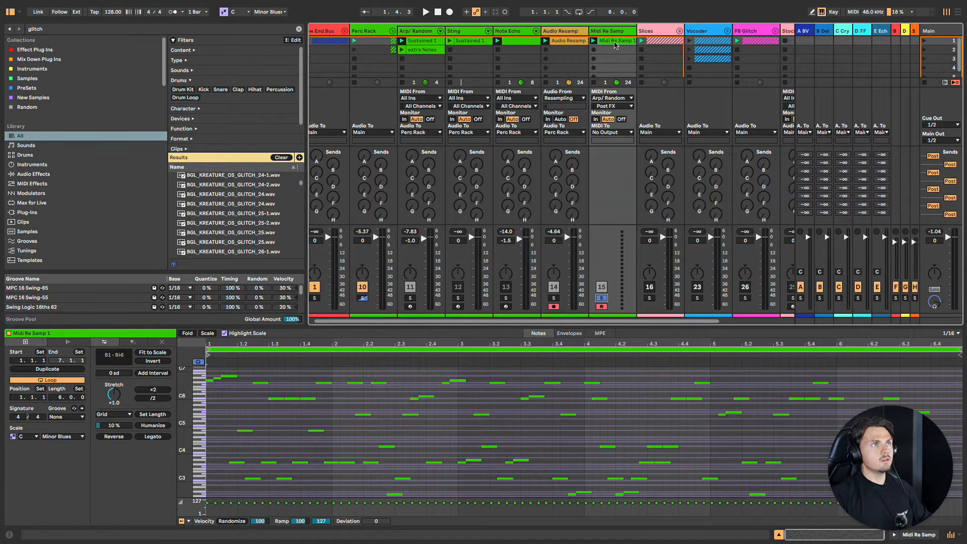
Step: With the Arpeggiator and Random devices deactivated, replace the Arp/ Random track's Sustained 1 clip with the recorded MIDI clip and play it soloed
{"action": "left_click", "coordinate": [407, 34]}
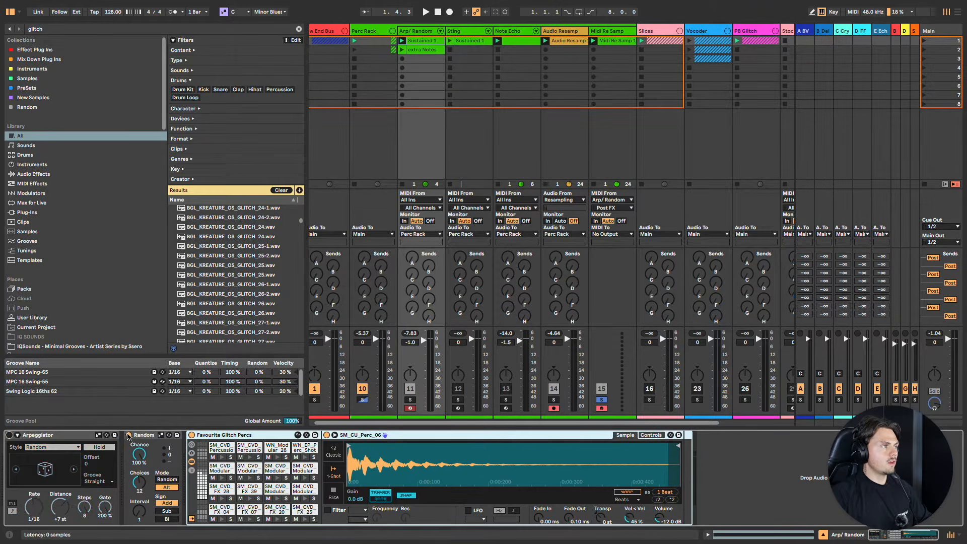
{"action": "left_click", "coordinate": [129, 435]}
{"action": "left_click_drag", "start_coordinate": [627, 41], "coordinate": [409, 44]}
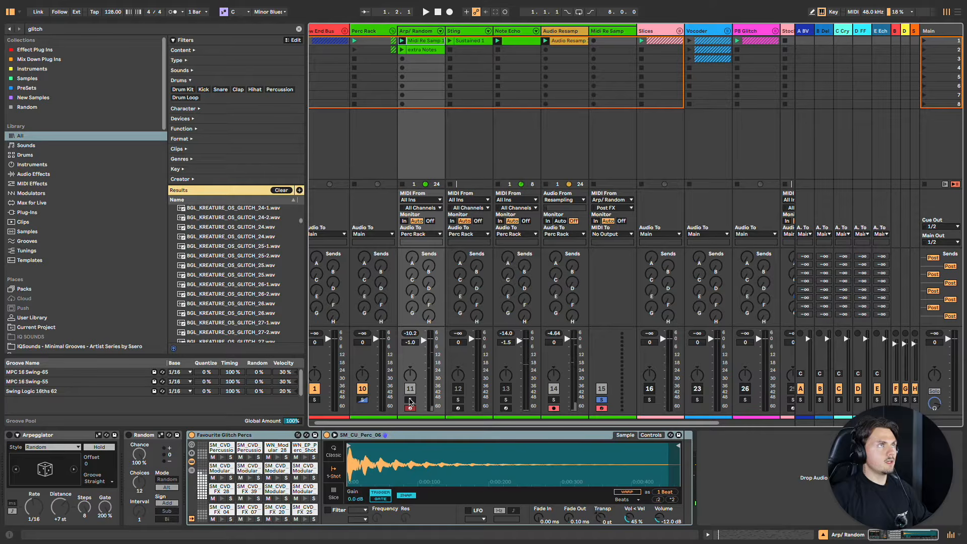
{"action": "key", "text": "space"}
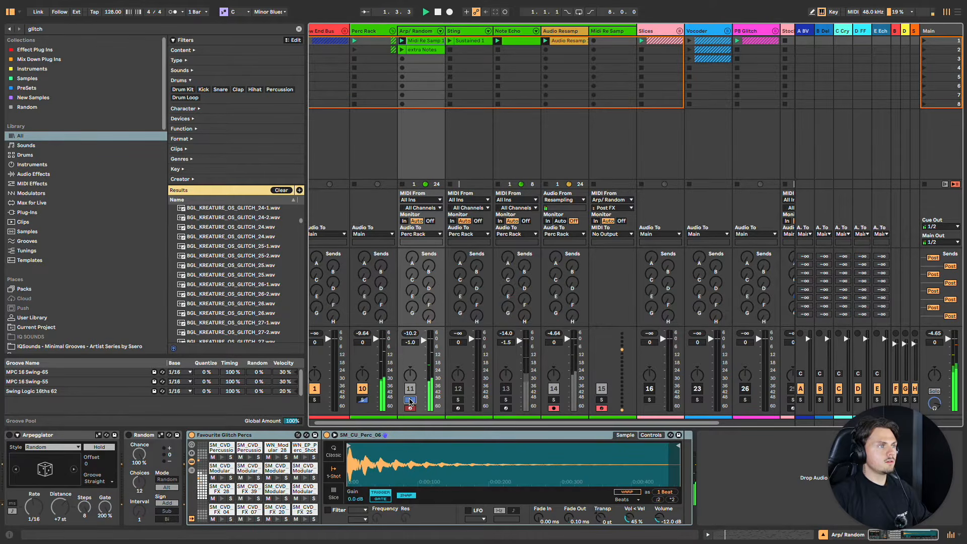
Step: Fold the note rows of the Arp/ Random track's Midi Re Samp 1 clip and deactivate all notes from B♭4 upward
{"action": "double_click", "coordinate": [427, 41]}
{"action": "key", "text": "space"}
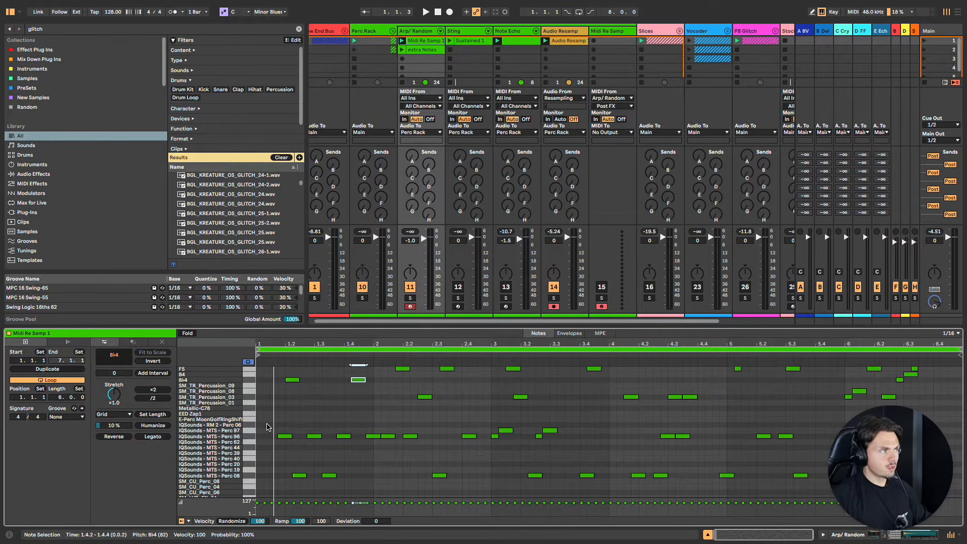
{"action": "left_click", "coordinate": [186, 333]}
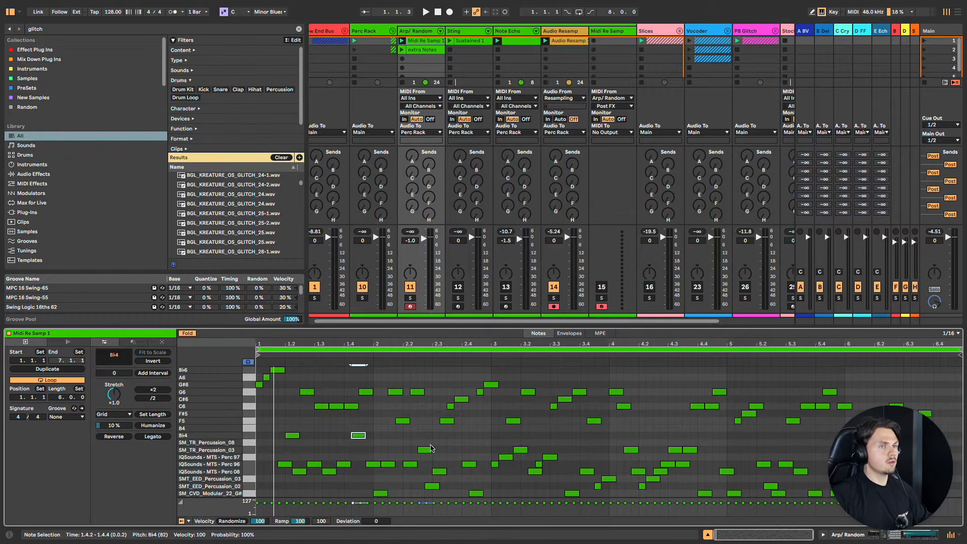
{"action": "left_click_drag", "start_coordinate": [261, 447], "coordinate": [954, 332]}
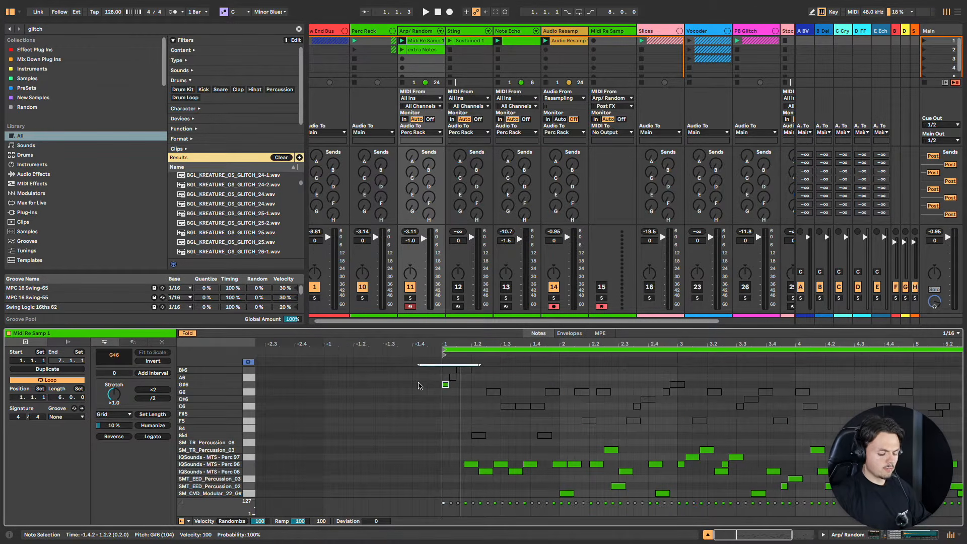
{"action": "key", "text": "0"}
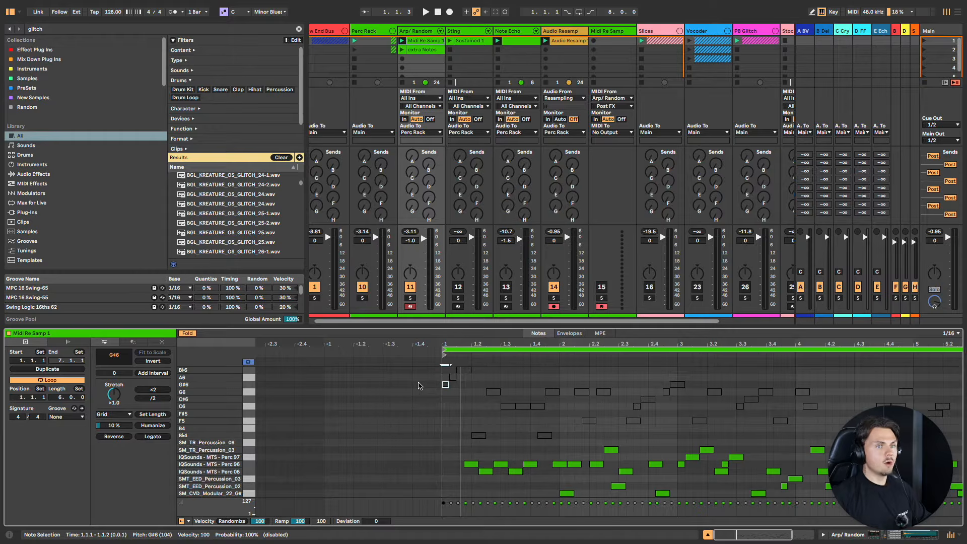
{"action": "scroll", "coordinate": [419, 386], "scroll_direction": "right", "scroll_amount": 2}
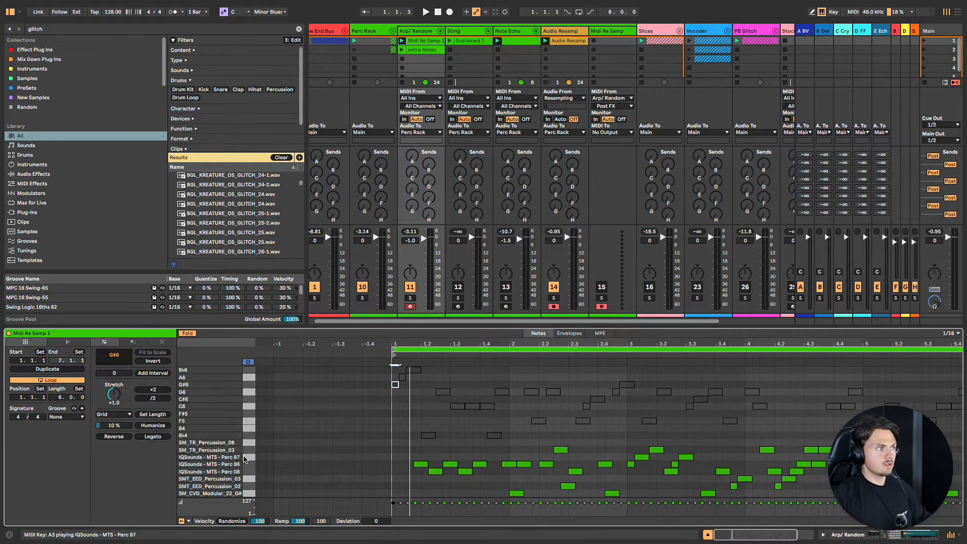
{"action": "scroll", "coordinate": [374, 464], "scroll_direction": "right", "scroll_amount": 3}
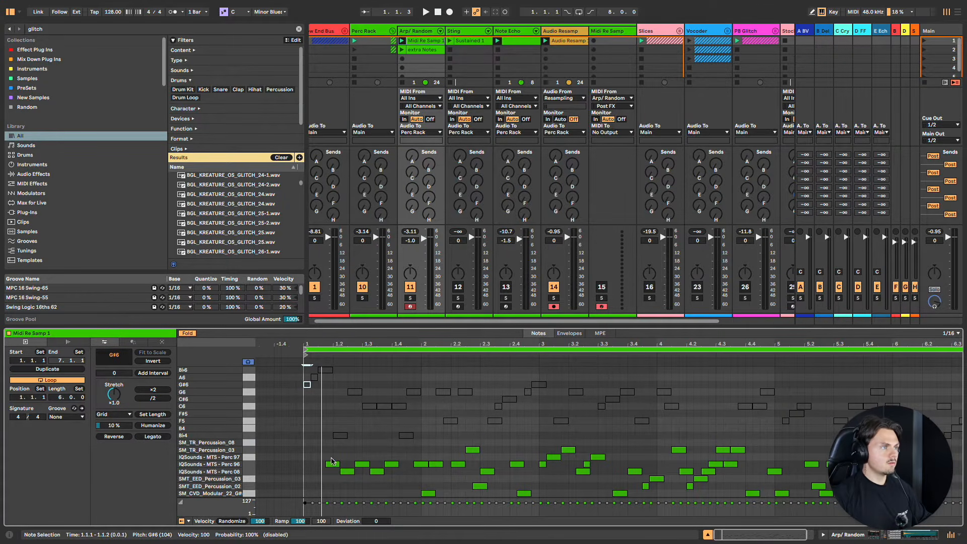
{"action": "scroll", "coordinate": [330, 473], "scroll_direction": "right", "scroll_amount": 2}
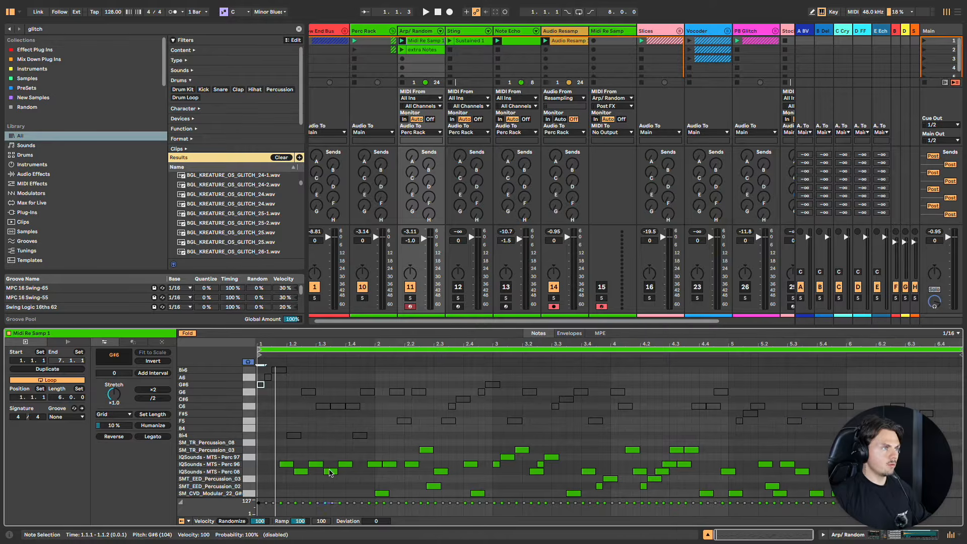
{"action": "key", "text": "space"}
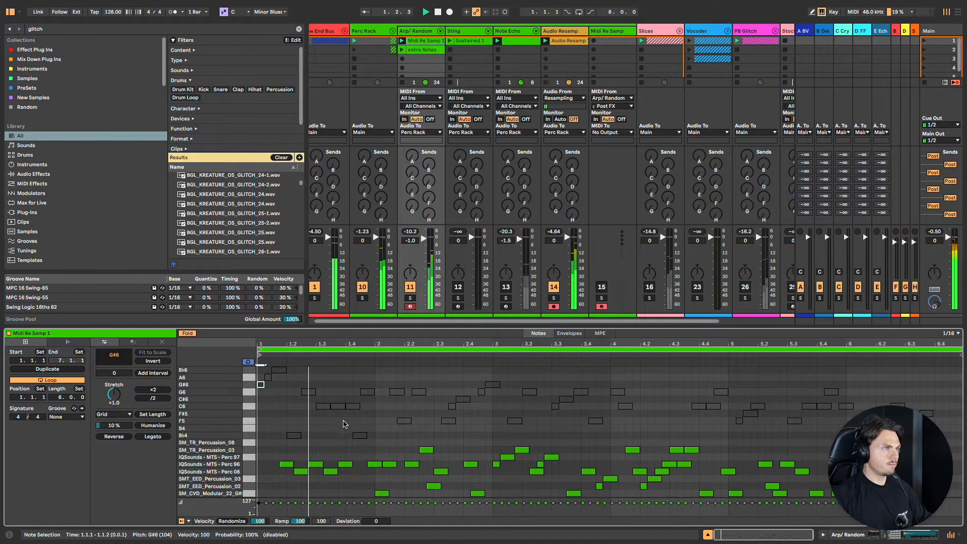
Step: Mute Audio Resamp and deactivate the two IQSounds notes between 1.3 and 1.4 plus the two Perc 96 notes around bar 2
{"action": "left_click_drag", "start_coordinate": [333, 486], "coordinate": [362, 460]}
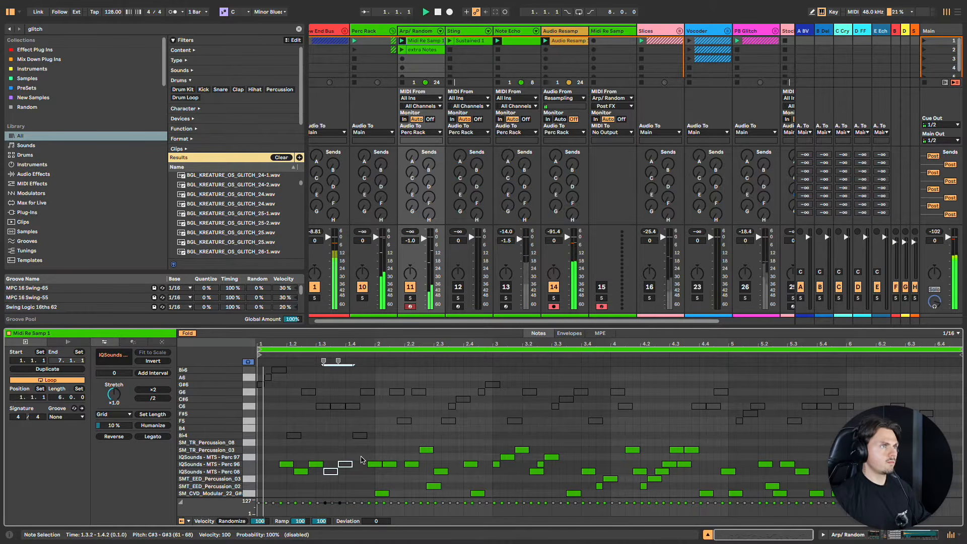
{"action": "left_click", "coordinate": [554, 287]}
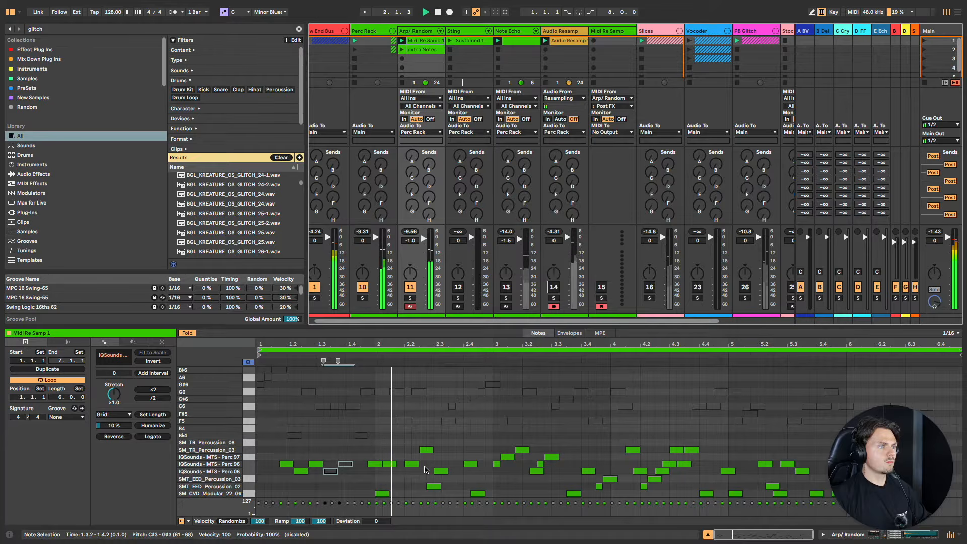
{"action": "left_click_drag", "start_coordinate": [412, 327], "coordinate": [412, 266]}
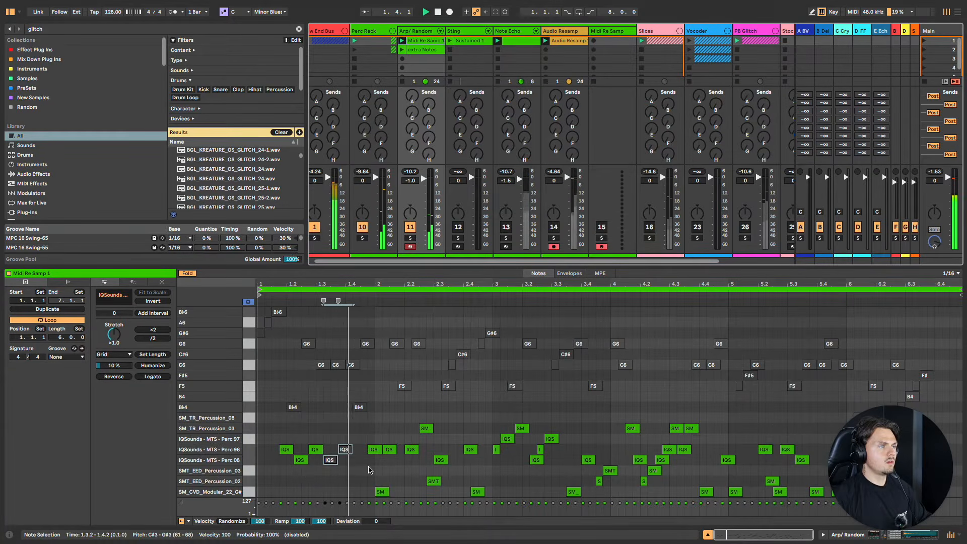
{"action": "key", "text": "space"}
{"action": "left_click_drag", "start_coordinate": [370, 470], "coordinate": [397, 436]}
{"action": "key", "text": "0"}
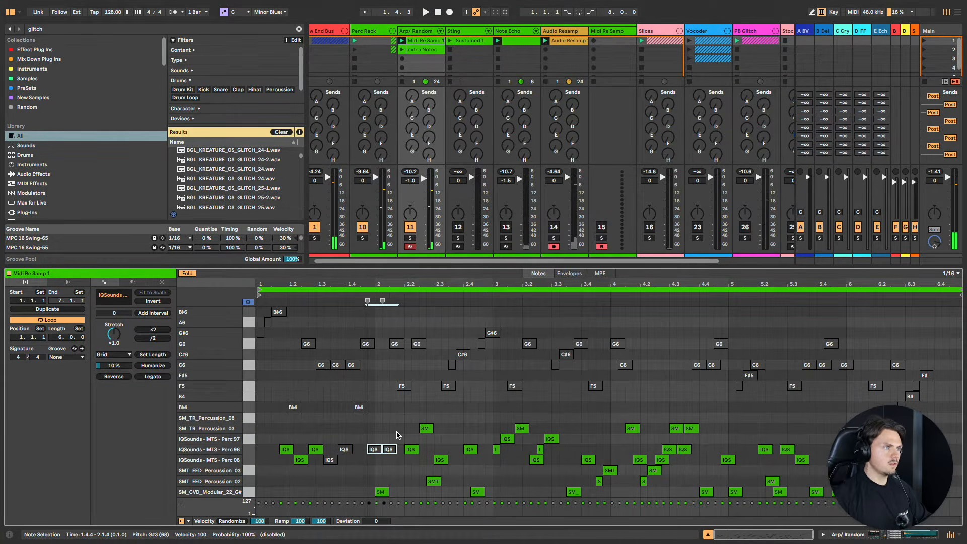
Step: Move the SM_CVD_Modular_22 note at bar 2 two sixteenths earlier, and deactivate the Perc 96 and SM_CVD_Modular_22 notes around 2.4
{"action": "left_click", "coordinate": [382, 492]}
{"action": "key", "text": "Left"}
{"action": "key", "text": "Left"}
{"action": "key", "text": "space"}
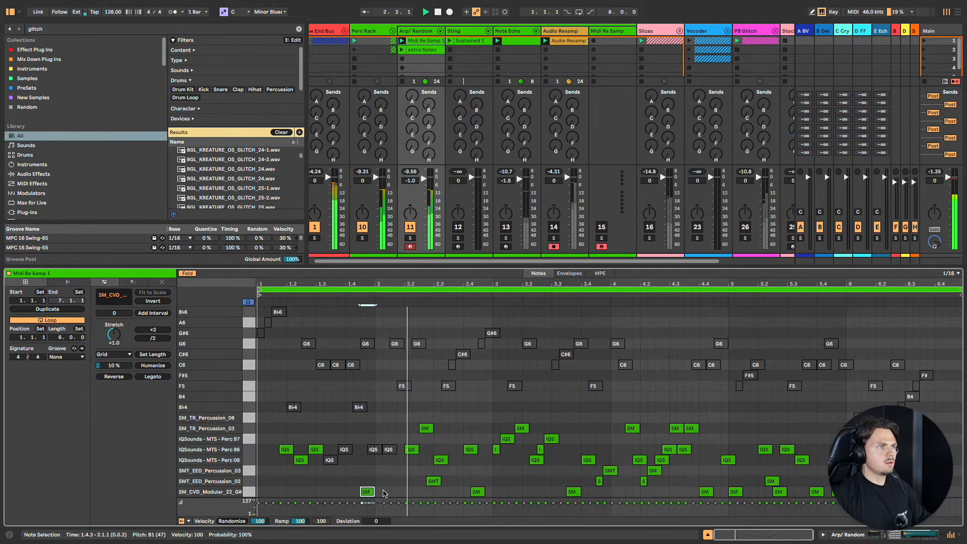
{"action": "left_click_drag", "start_coordinate": [456, 497], "coordinate": [478, 444]}
{"action": "key", "text": "0"}
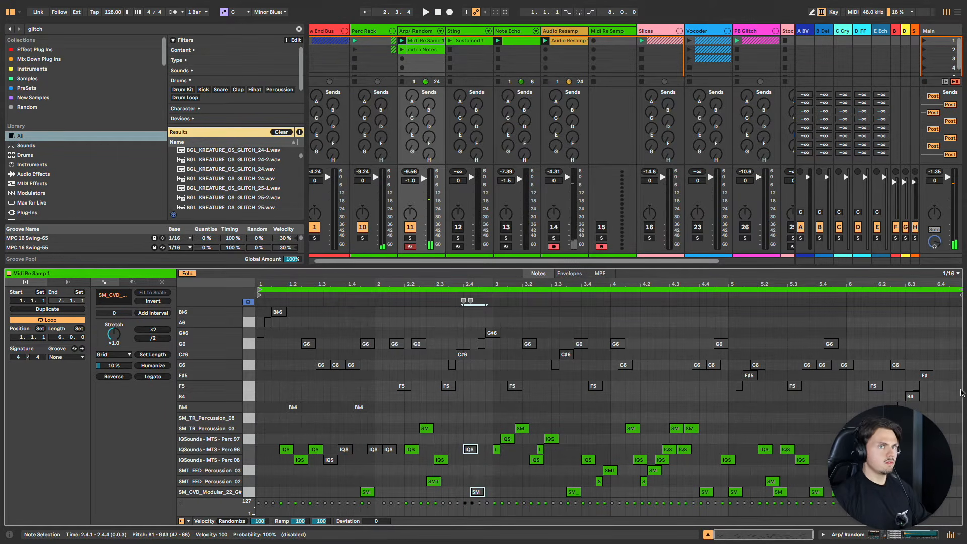
Step: Duplicate the clip's first two bars into a four-bar loop and add an SM_TR_Percussion_03 note just after bar 3
{"action": "left_click_drag", "start_coordinate": [960, 314], "coordinate": [493, 347]}
{"action": "key", "text": "space"}
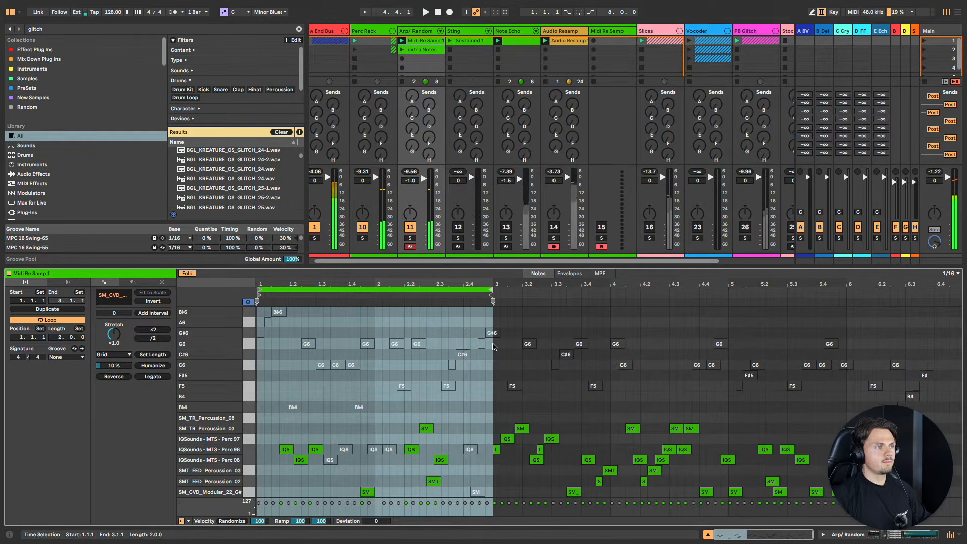
{"action": "key", "text": "space"}
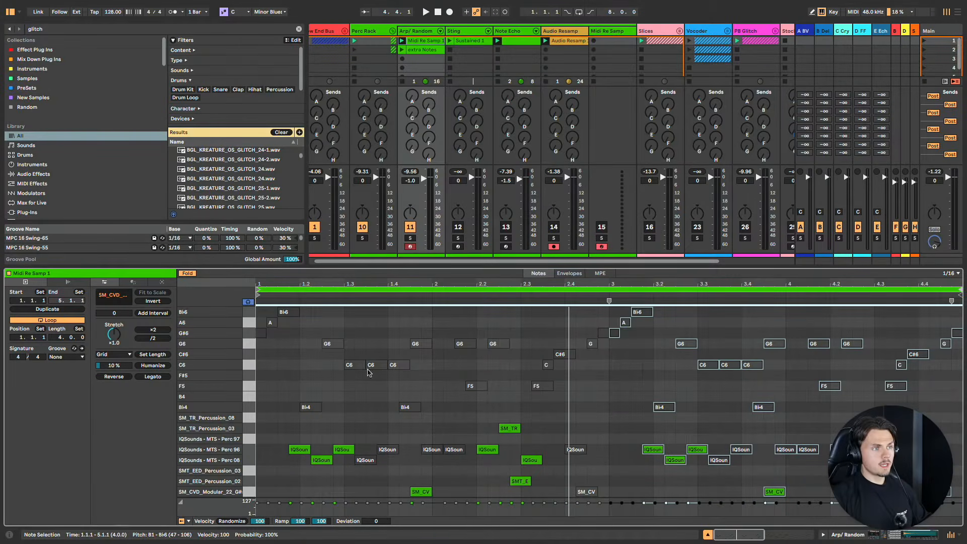
{"action": "double_click", "coordinate": [635, 428]}
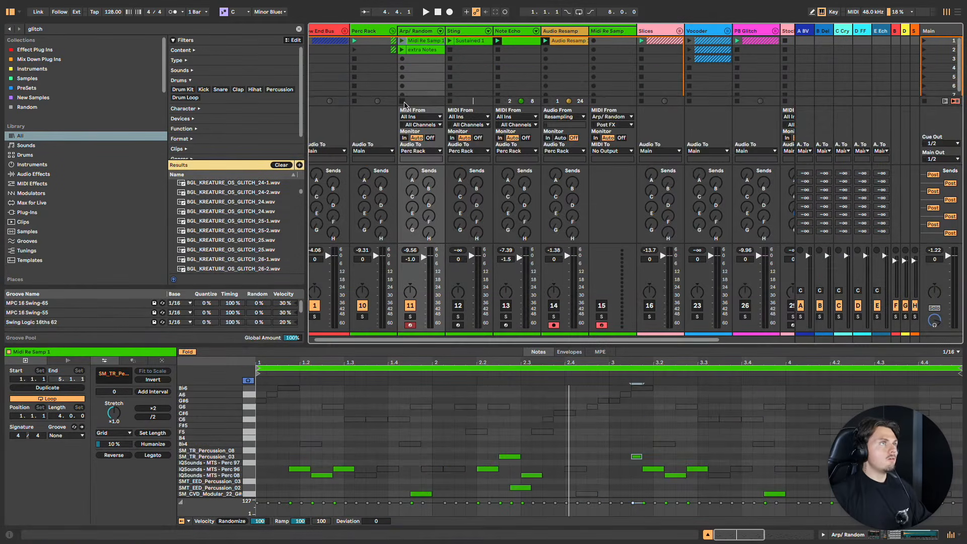
Step: Play the Sting track soloed to audition the pattern generated by its STING! device
{"action": "left_click", "coordinate": [451, 31]}
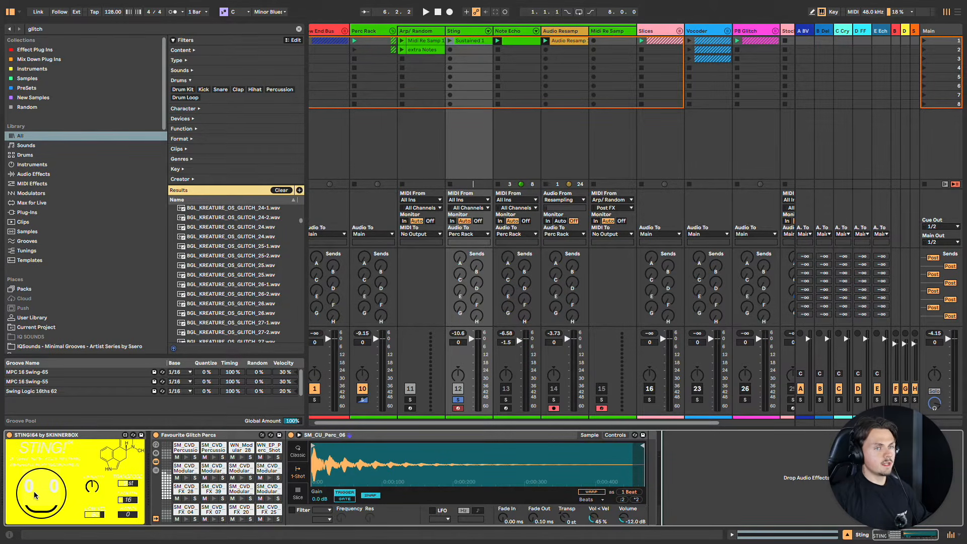
{"action": "key", "text": "space"}
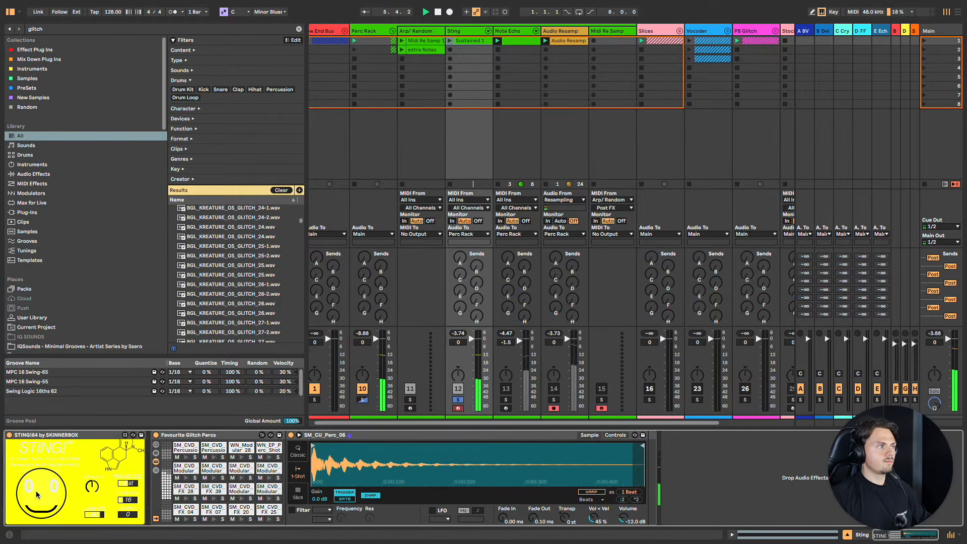
{"action": "left_click", "coordinate": [455, 402]}
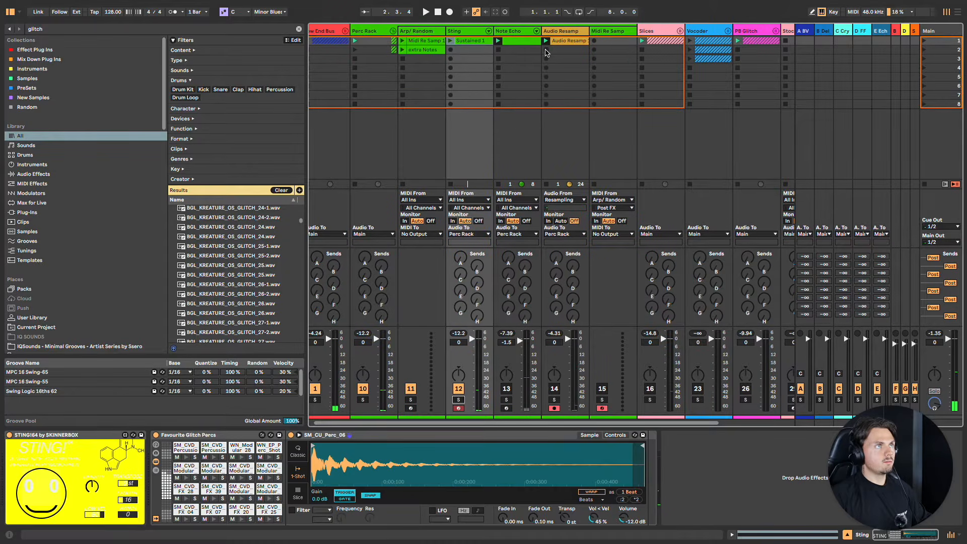
Step: Record the soloed Sting track into Audio Resamp's second slot, and play the recorded clip in the mix with Sting muted
{"action": "left_click", "coordinate": [547, 51]}
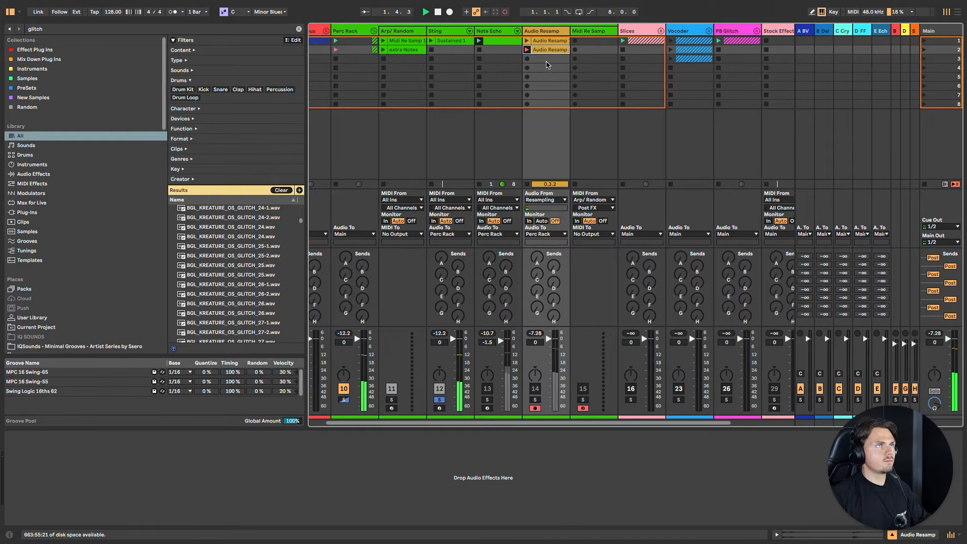
{"action": "key", "text": "space"}
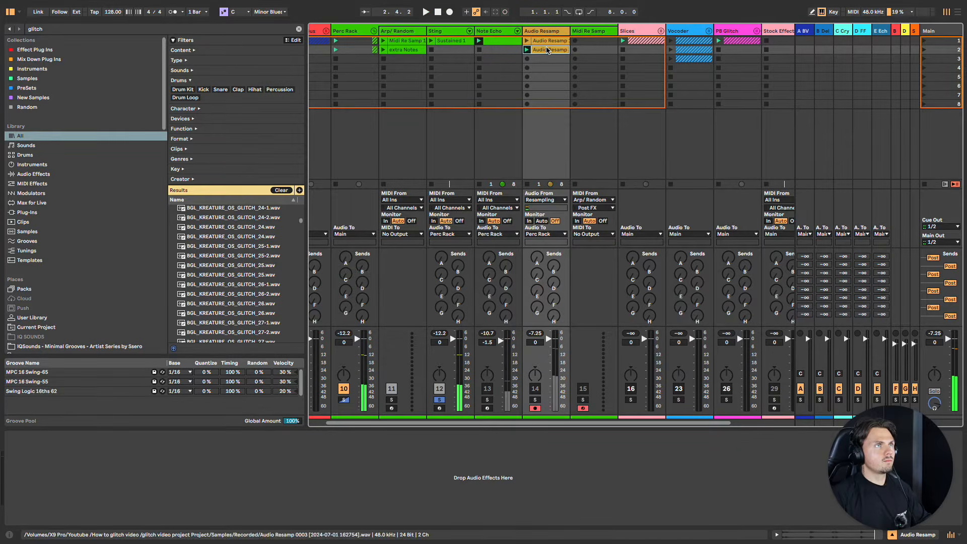
{"action": "double_click", "coordinate": [547, 50]}
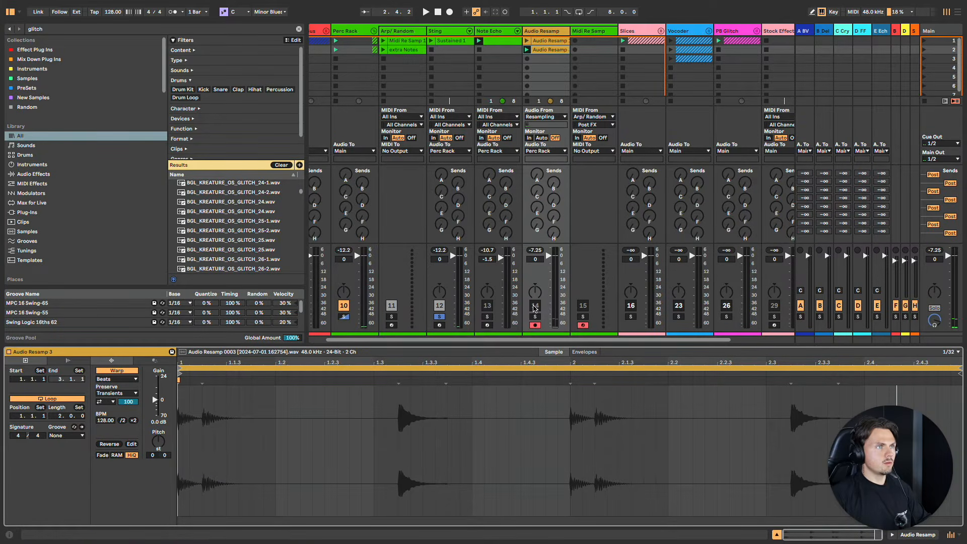
{"action": "left_click", "coordinate": [439, 317]}
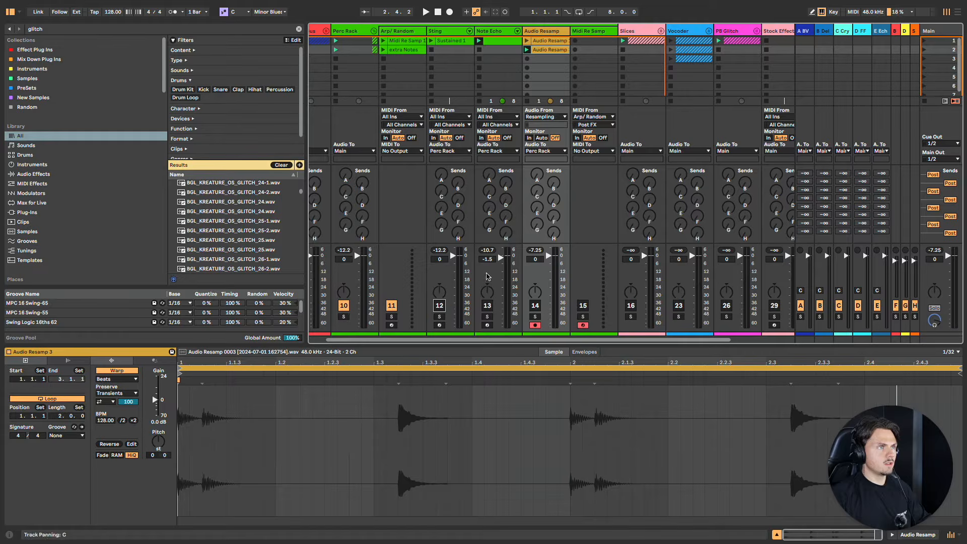
{"action": "key", "text": "space"}
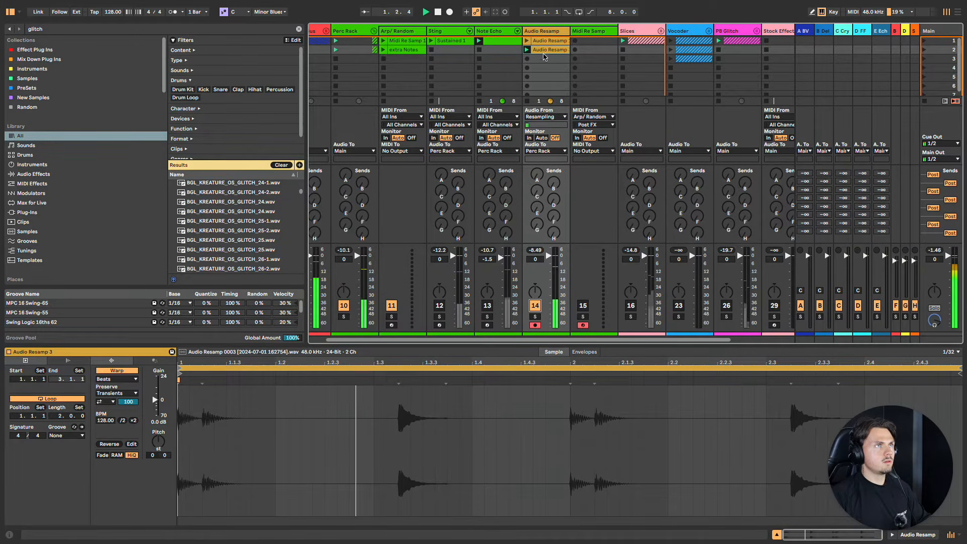
Step: Turn off transient looping in the recorded clip's Beats warp settings and set its transient envelope to 21
{"action": "left_click", "coordinate": [101, 402]}
{"action": "left_click", "coordinate": [99, 408]}
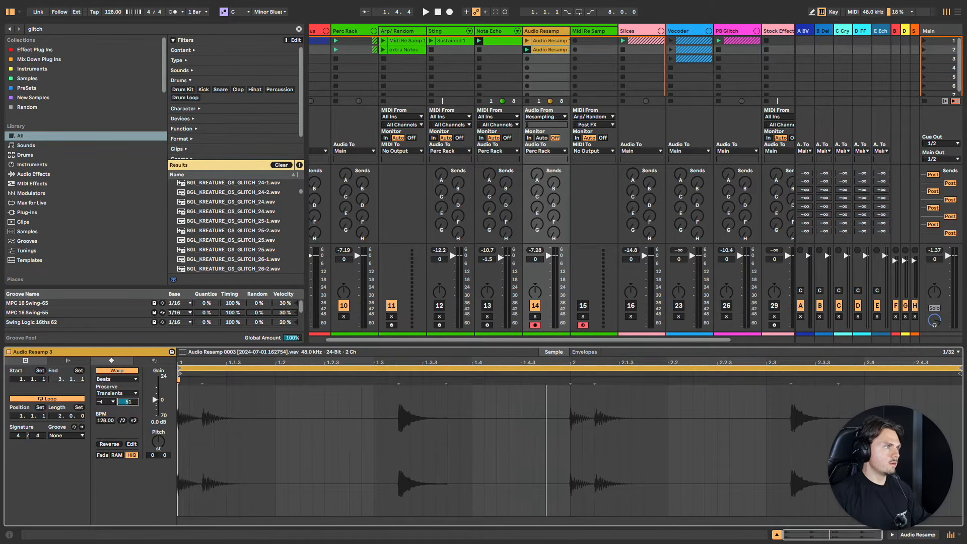
{"action": "key", "text": "space"}
{"action": "left_click_drag", "start_coordinate": [128, 402], "coordinate": [128, 417]}
{"action": "key", "text": "space"}
{"action": "key", "text": "space"}
{"action": "key", "text": "space"}
Step: Set the recorded Audio Resamp clip's pitch to -15 semitones while it plays
{"action": "left_click_drag", "start_coordinate": [157, 443], "coordinate": [157, 457]}
{"action": "key", "text": "space"}
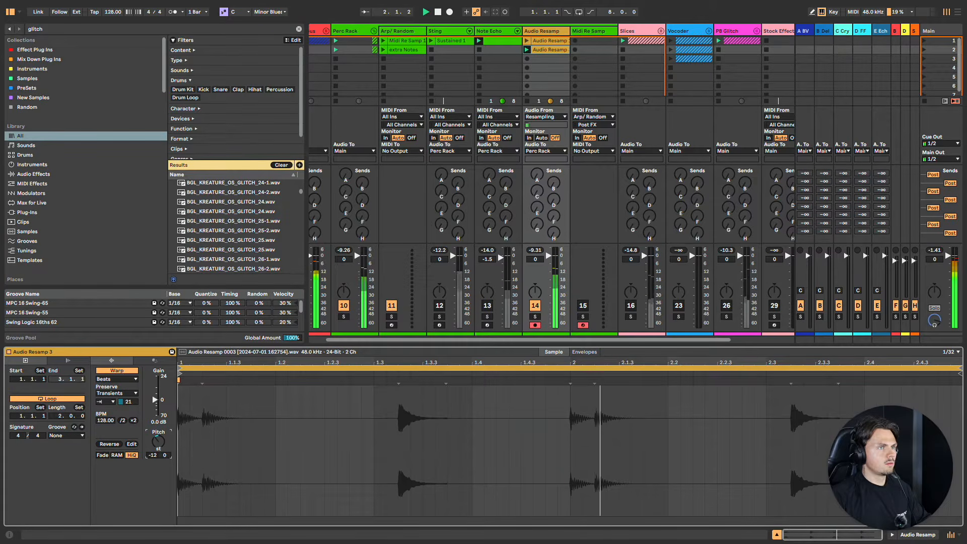
{"action": "left_click_drag", "start_coordinate": [158, 442], "coordinate": [158, 471]}
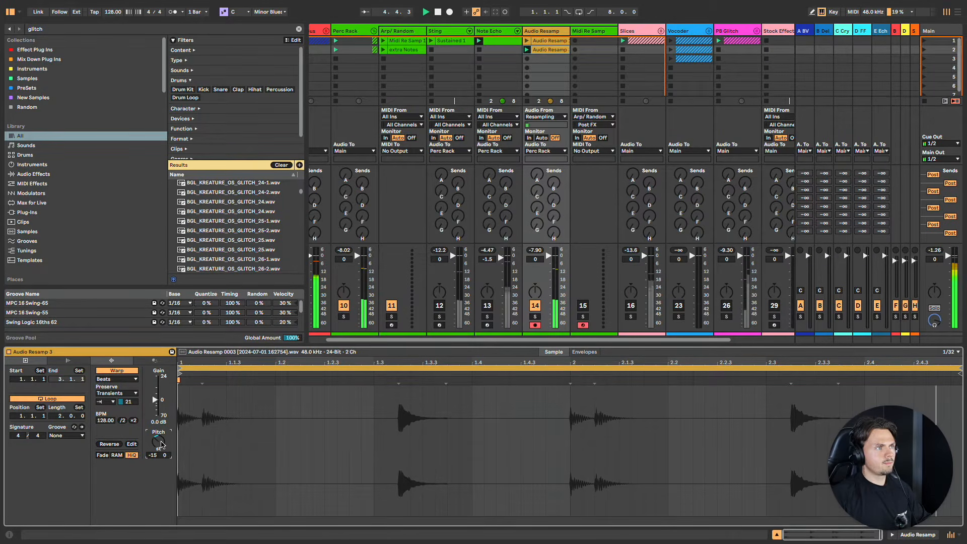
Step: Mute the Audio Resamp track and solo the Note Echo track
{"action": "left_click", "coordinate": [535, 306]}
{"action": "left_click_drag", "start_coordinate": [488, 346], "coordinate": [477, 410]}
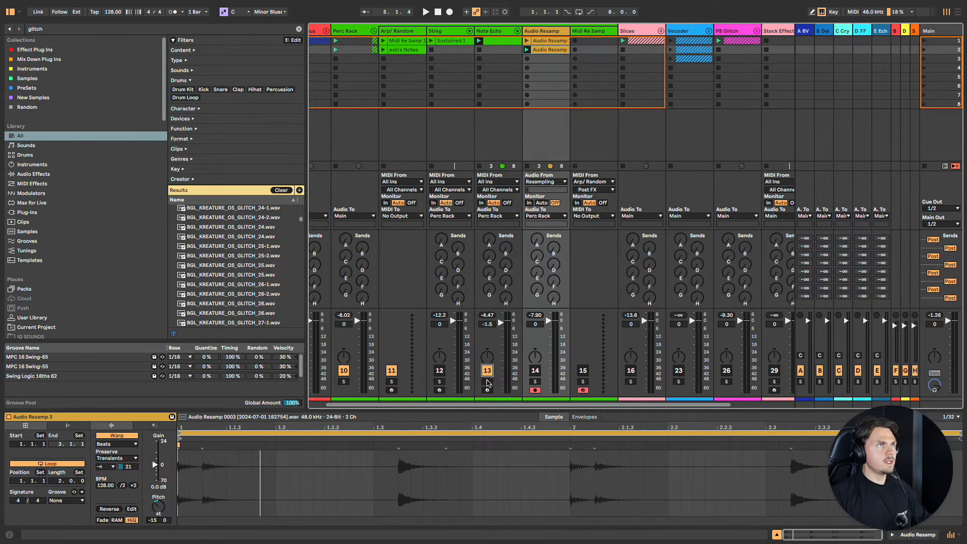
{"action": "left_click", "coordinate": [487, 381]}
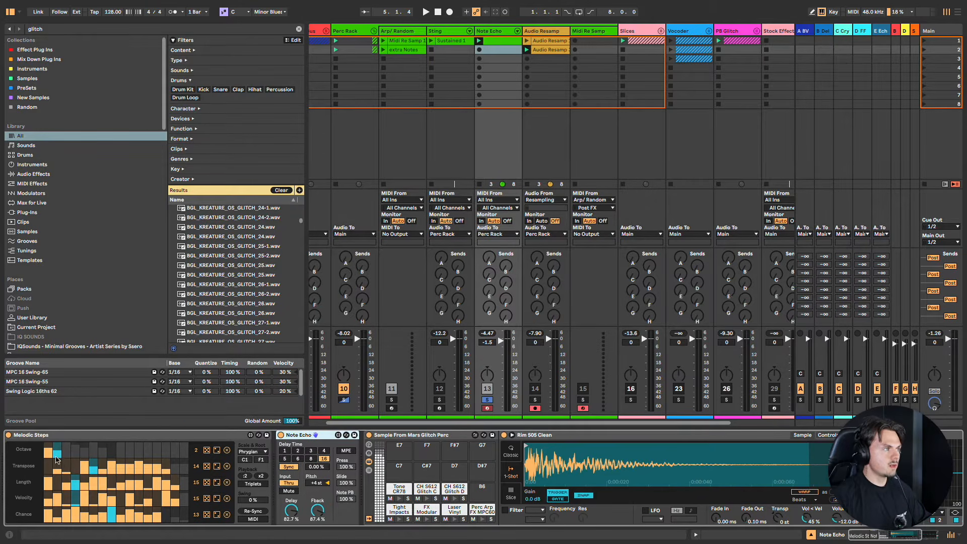
Step: Extend the Melodic Steps Octave lane to 10 steps, randomize the Octave and Transpose lanes, and play the result
{"action": "left_click_drag", "start_coordinate": [56, 454], "coordinate": [132, 454]}
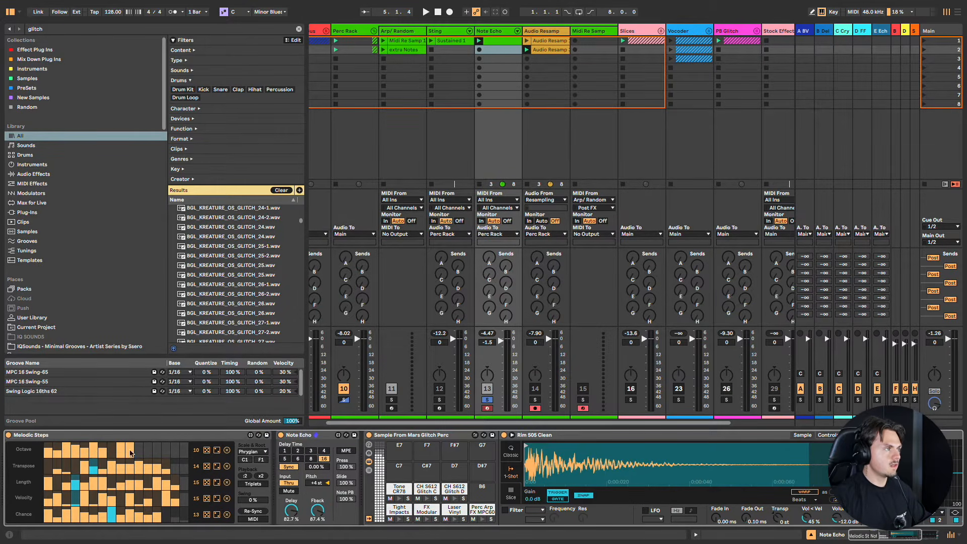
{"action": "left_click", "coordinate": [207, 451]}
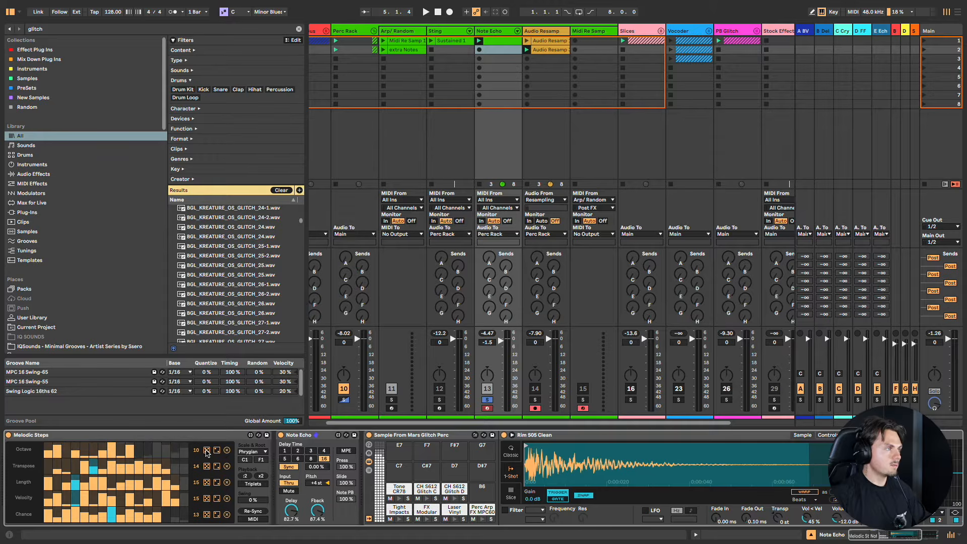
{"action": "left_click", "coordinate": [207, 452]}
{"action": "left_click", "coordinate": [207, 451]}
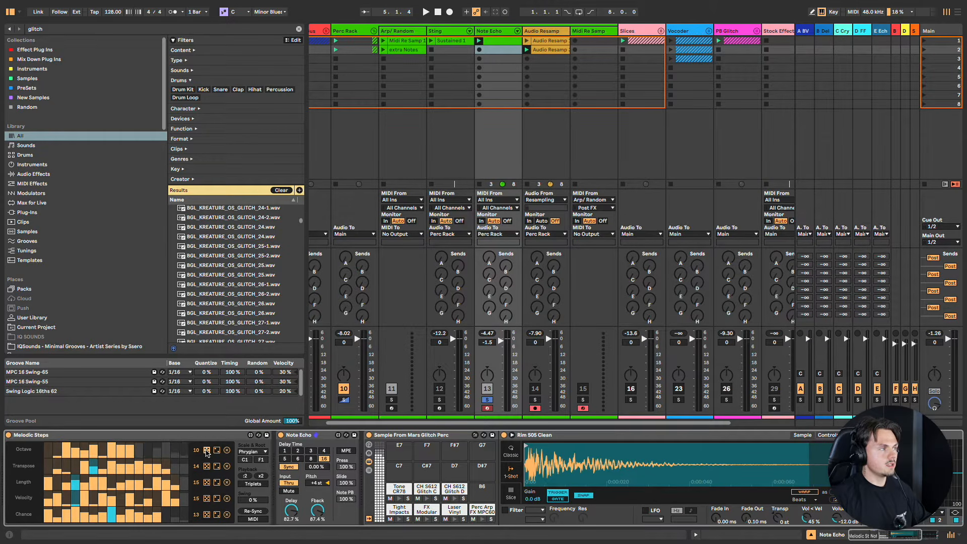
{"action": "left_click", "coordinate": [207, 467]}
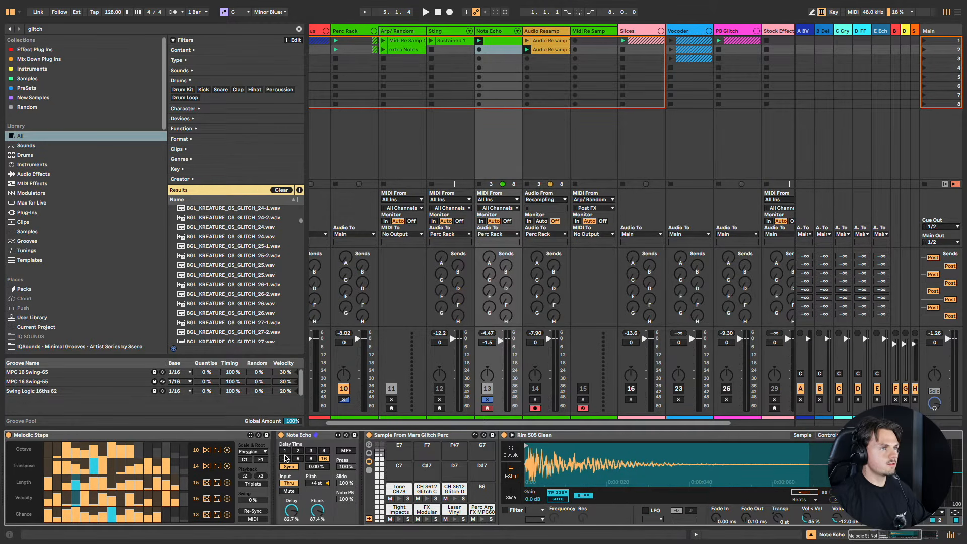
{"action": "key", "text": "space"}
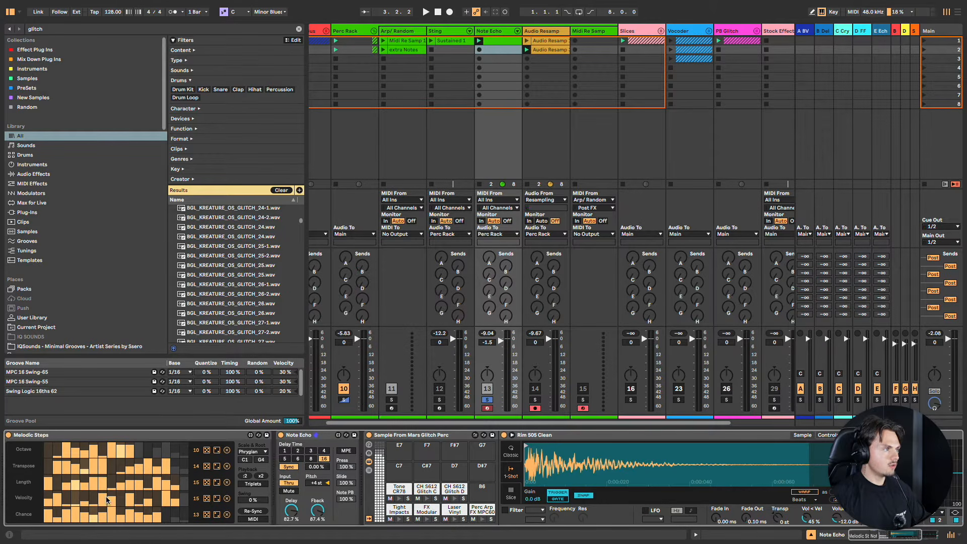
Step: Play the sequence and set the Note Echo pitch to +9 st, +12 st and finally -12 st
{"action": "key", "text": "space"}
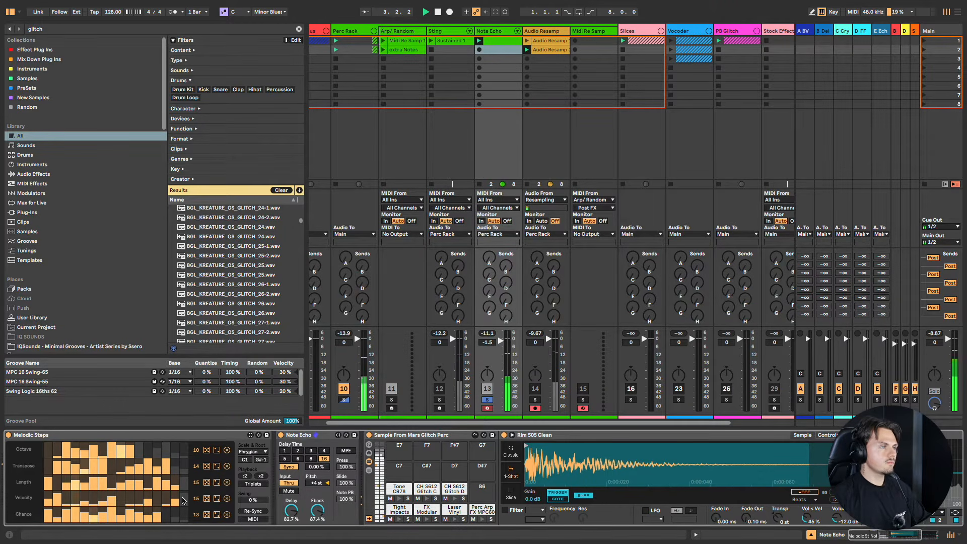
{"action": "left_click_drag", "start_coordinate": [311, 485], "coordinate": [312, 474]}
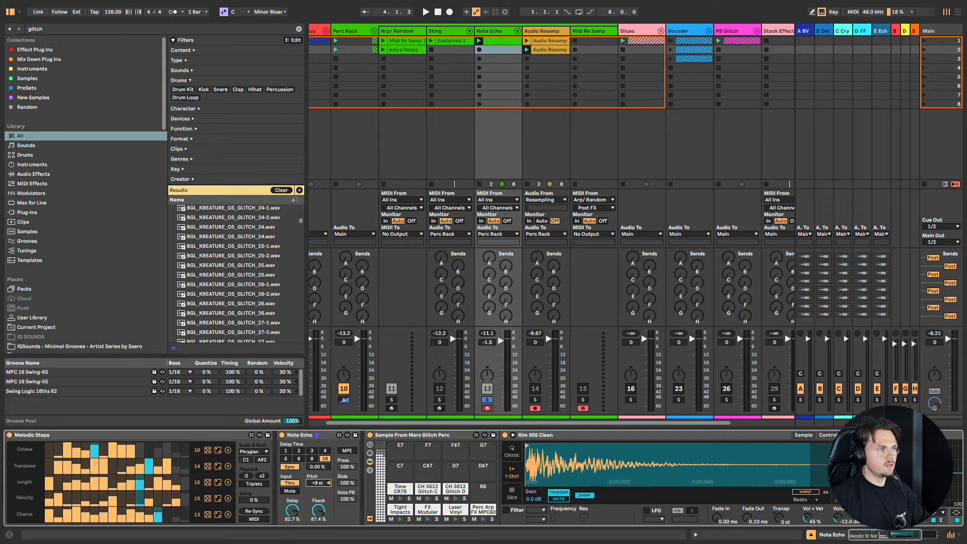
{"action": "left_click_drag", "start_coordinate": [313, 483], "coordinate": [312, 480]}
{"action": "key", "text": "space"}
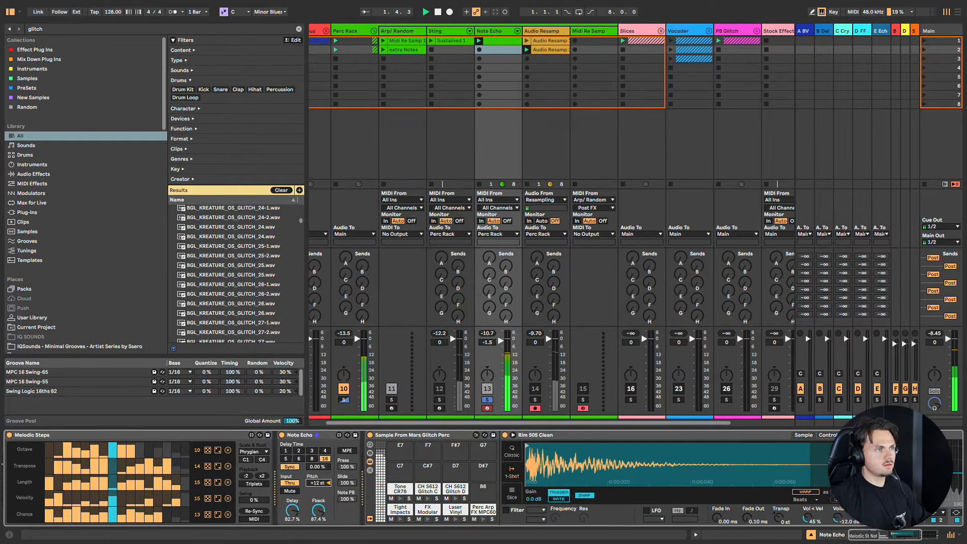
{"action": "left_click_drag", "start_coordinate": [316, 483], "coordinate": [316, 495]}
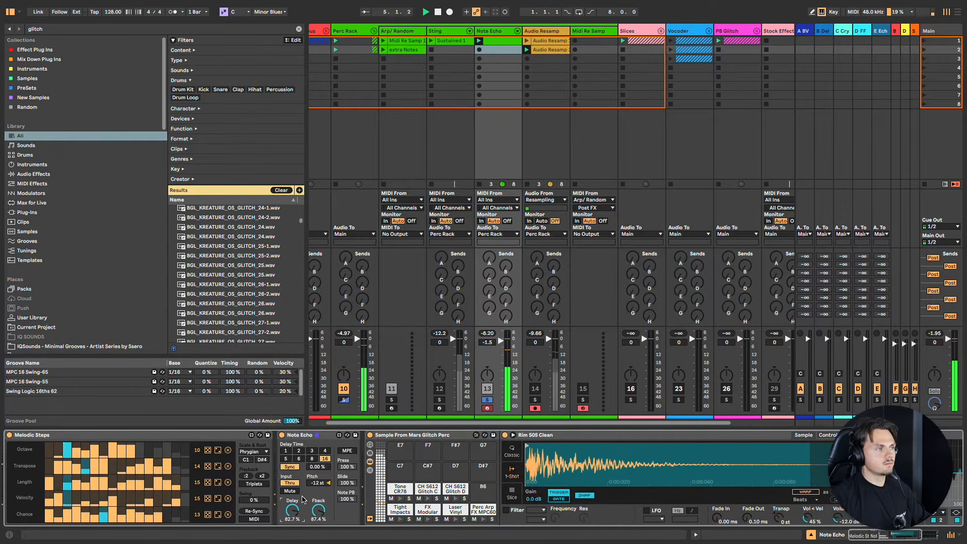
Step: Set the Note Echo's Delay to 37.0 % and feedback to 66.9 %, and change its synced delay time to 3
{"action": "left_click_drag", "start_coordinate": [292, 511], "coordinate": [316, 524]}
{"action": "left_click", "coordinate": [316, 514]}
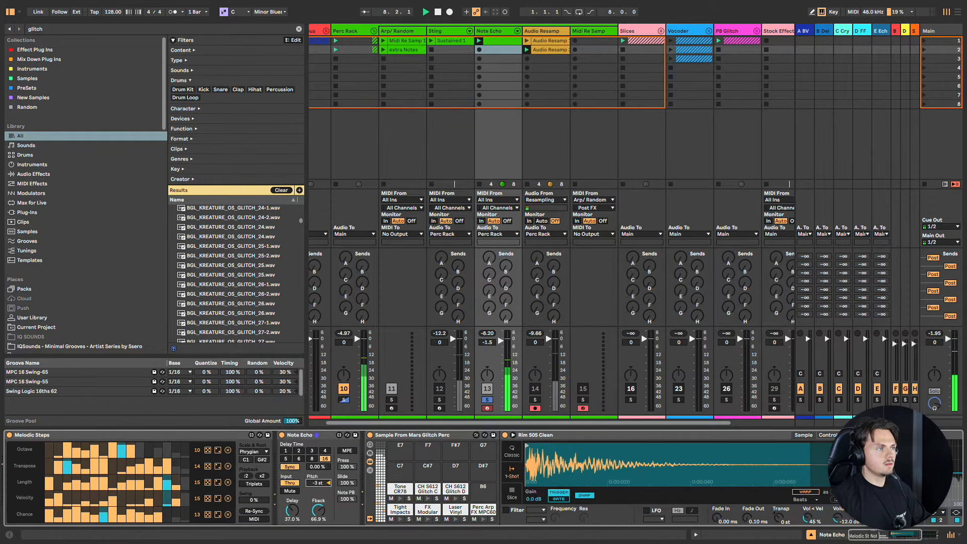
{"action": "left_click", "coordinate": [286, 451]}
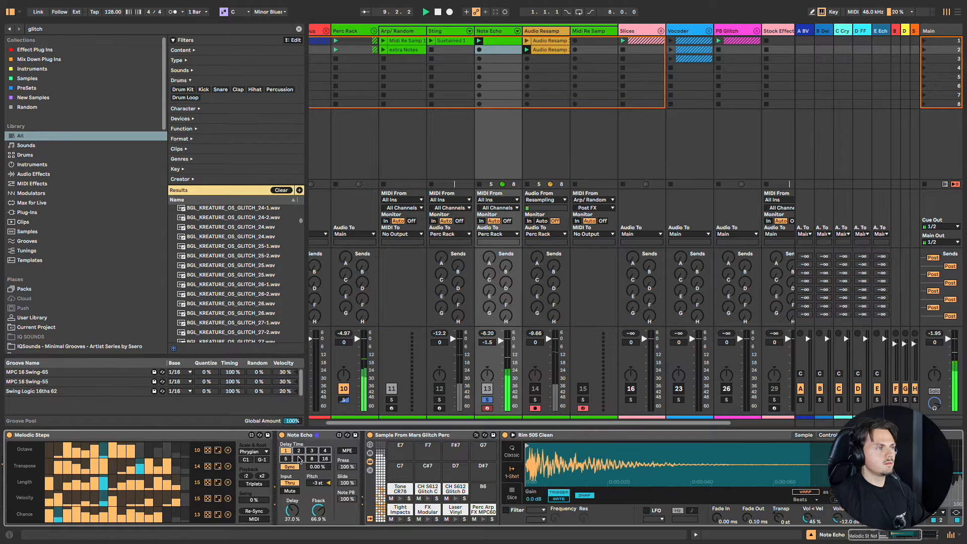
{"action": "left_click", "coordinate": [312, 451]}
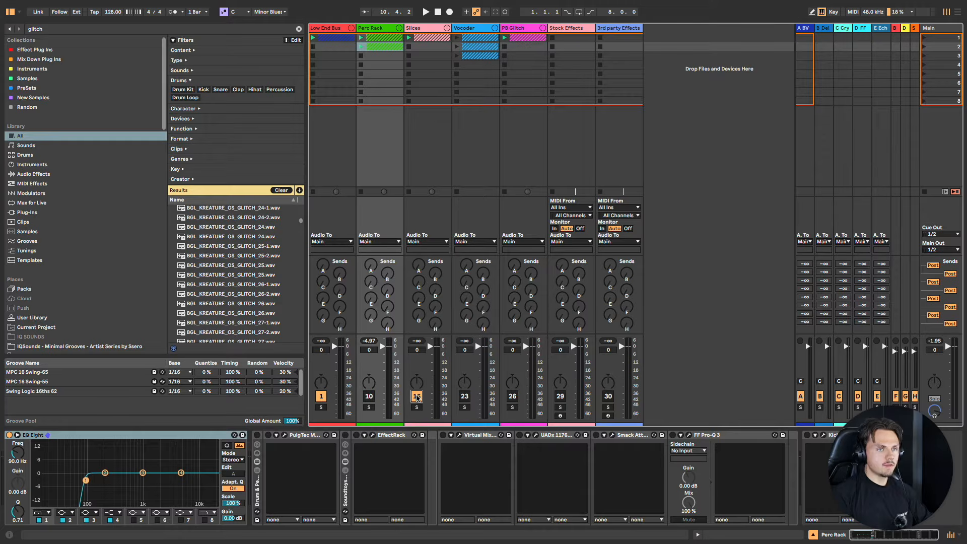
Step: Expand the Slices group and show the sliced Simpler on the Glitch Loop 09 track
{"action": "left_click", "coordinate": [447, 28]}
{"action": "left_click", "coordinate": [437, 30]}
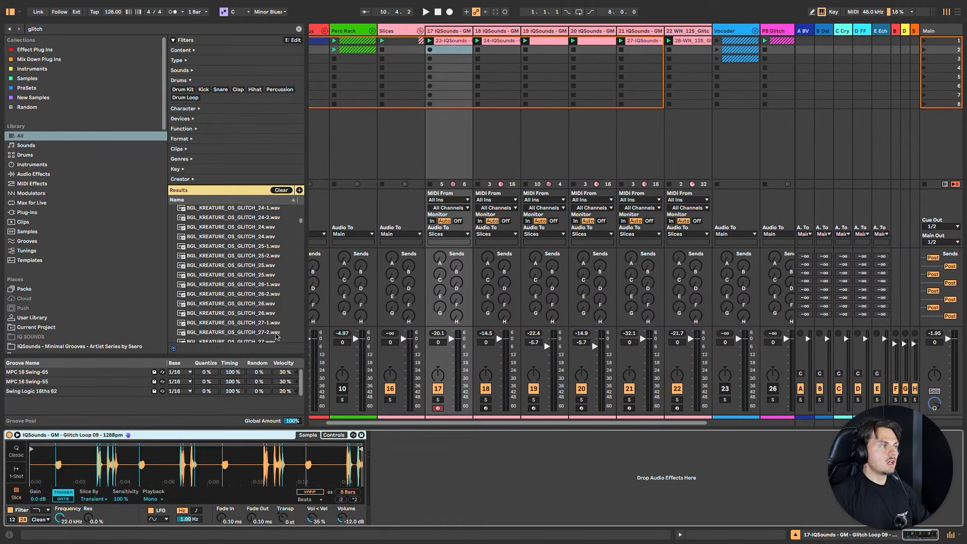
{"action": "scroll", "coordinate": [88, 341], "scroll_direction": "down", "scroll_amount": 3}
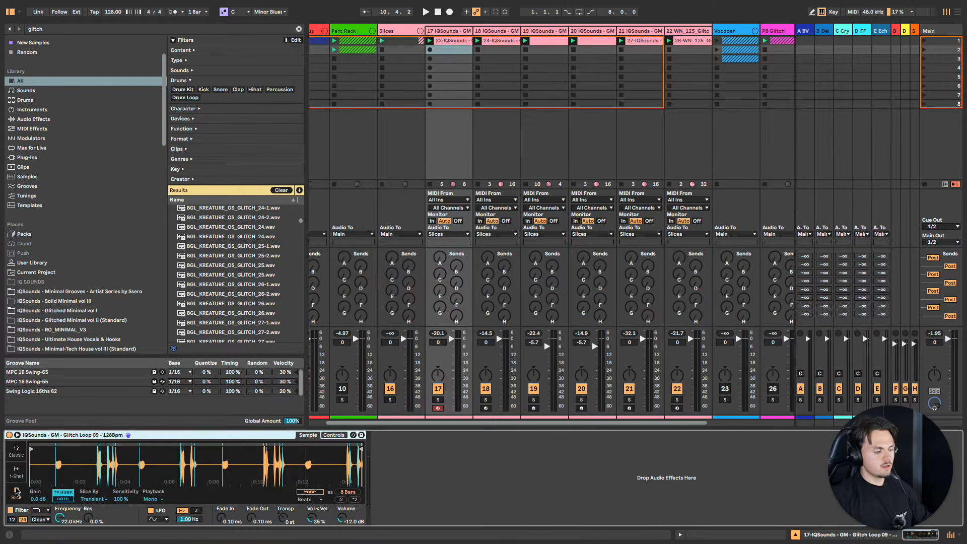
Step: Play a range of notes to audition the individual slices of the Glitch Loop 09 Simpler
{"action": "key", "text": "a"}
{"action": "key", "text": "w"}
{"action": "key", "text": "s"}
{"action": "key", "text": "e"}
{"action": "key", "text": "g"}
{"action": "key", "text": "t"}
{"action": "key", "text": "h"}
{"action": "key", "text": "apostrophe"}
{"action": "key", "text": "u"}
{"action": "key", "text": "j"}
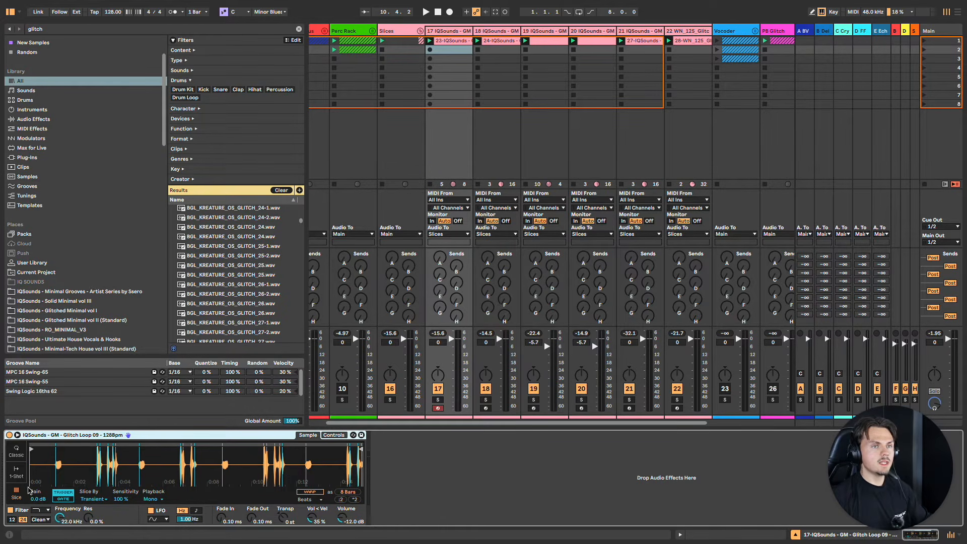
Step: Inspect the Glitch Loop 15 MIDI clip, listen to the whole Slices group soloed, and unsolo it
{"action": "left_click", "coordinate": [487, 41]}
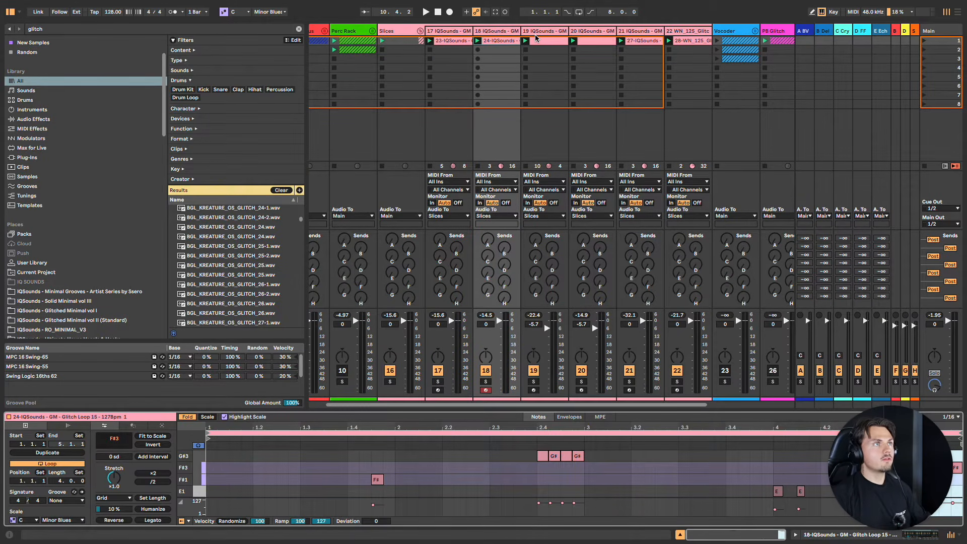
{"action": "scroll", "coordinate": [454, 212], "scroll_direction": "right", "scroll_amount": 2}
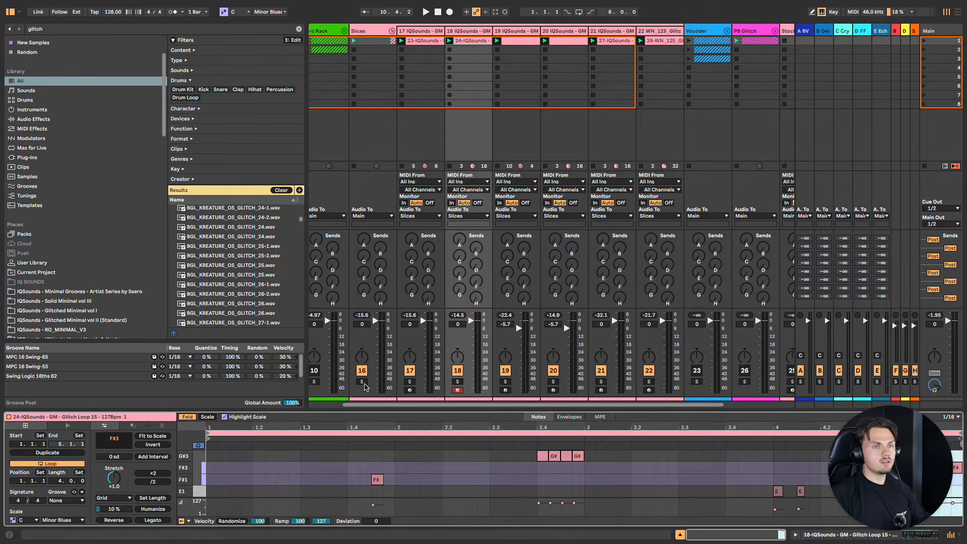
{"action": "left_click", "coordinate": [362, 383]}
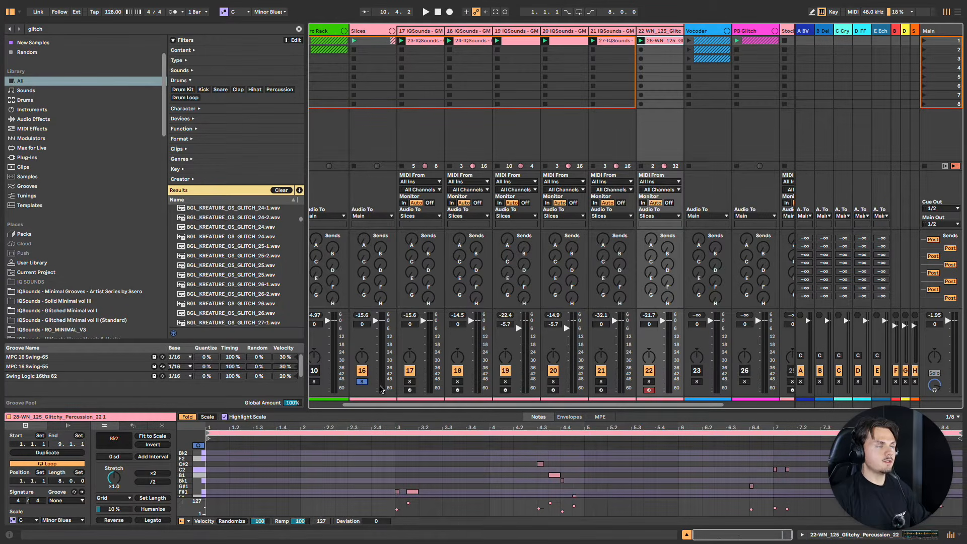
{"action": "left_click", "coordinate": [361, 383]}
{"action": "key", "text": "space"}
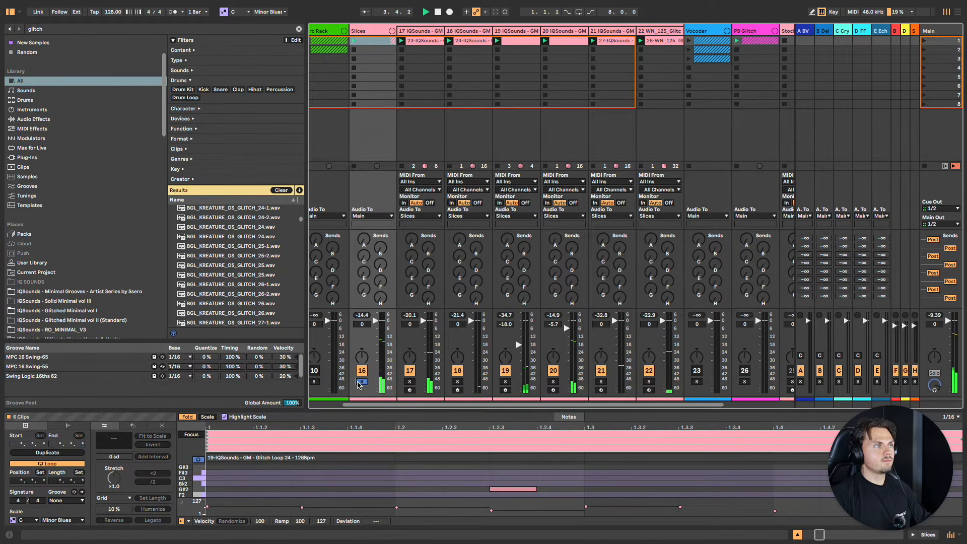
{"action": "scroll", "coordinate": [358, 385], "scroll_direction": "left", "scroll_amount": 2}
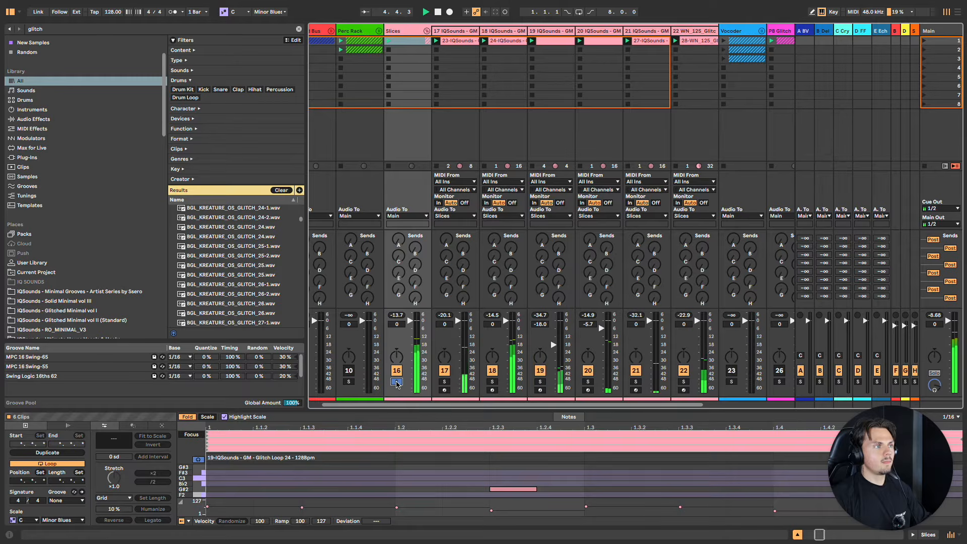
{"action": "left_click", "coordinate": [396, 382]}
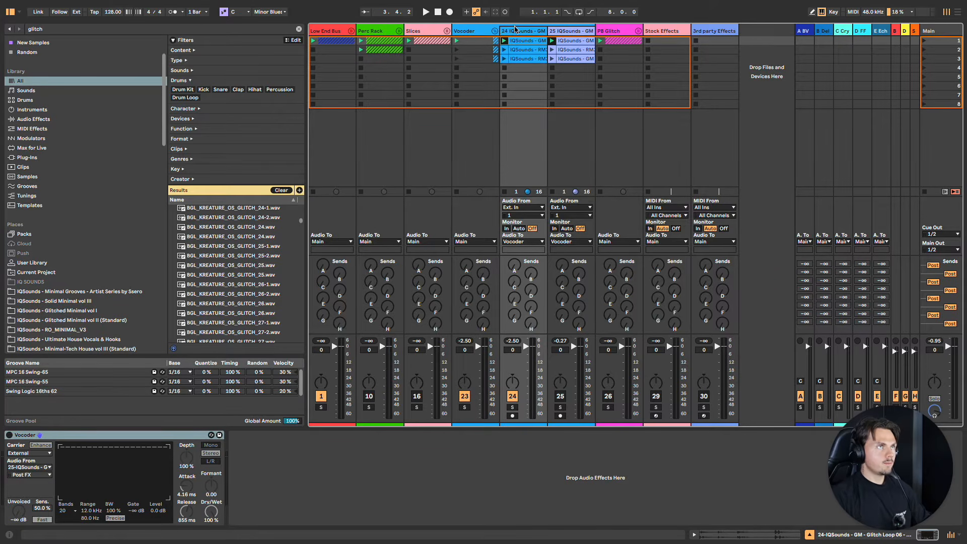
Step: Solo track 24 in the Vocoder group and audition its clips with the Vocoder bypassed, launching the second and third
{"action": "double_click", "coordinate": [515, 30]}
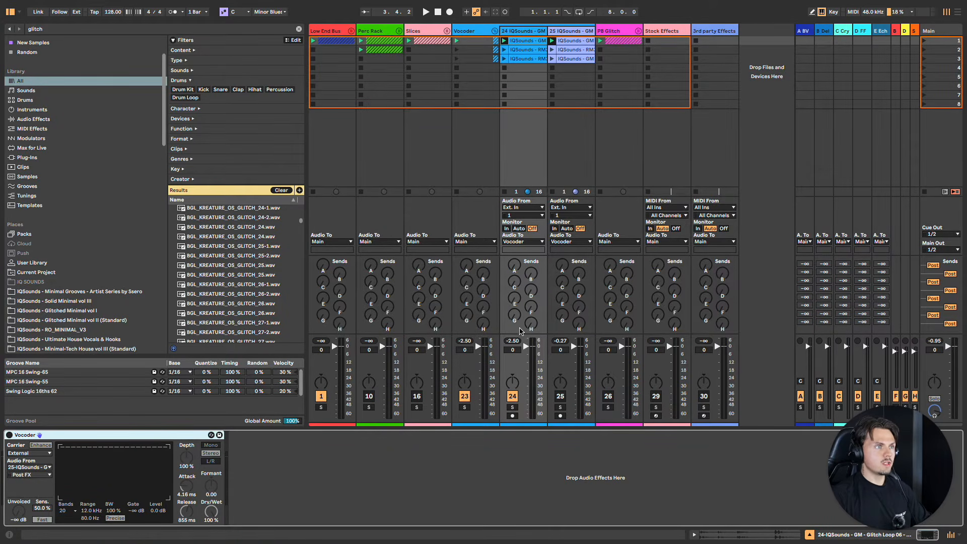
{"action": "left_click", "coordinate": [512, 407]}
{"action": "key", "text": "space"}
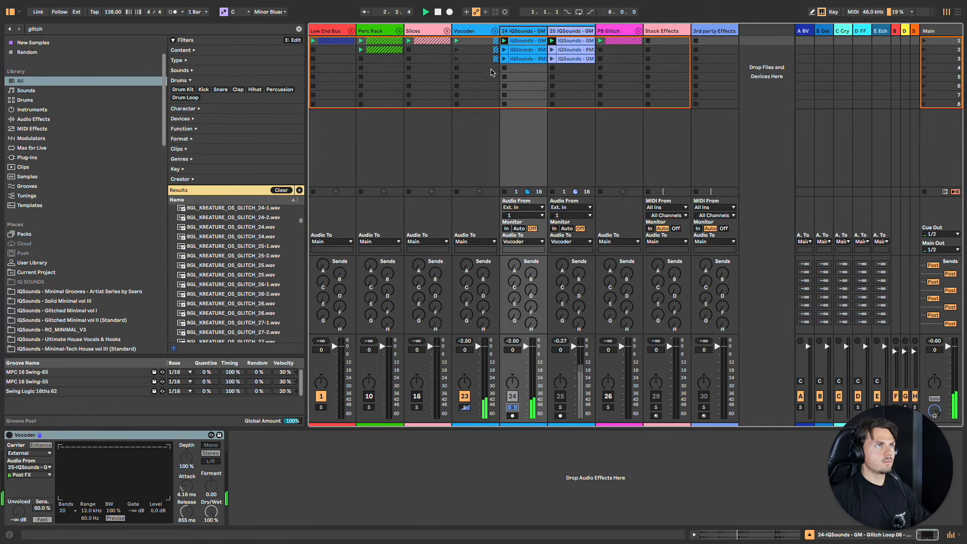
{"action": "left_click", "coordinate": [503, 49]}
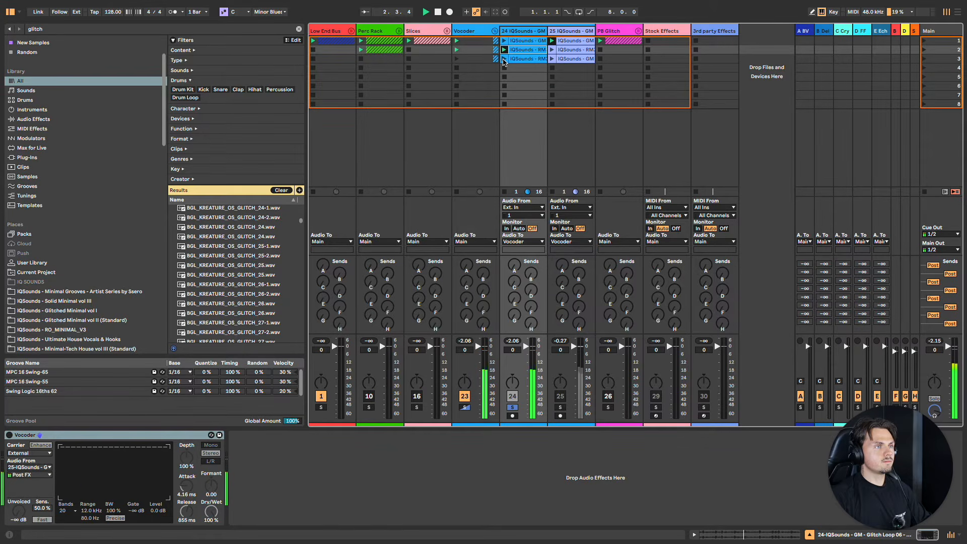
{"action": "left_click", "coordinate": [503, 59]}
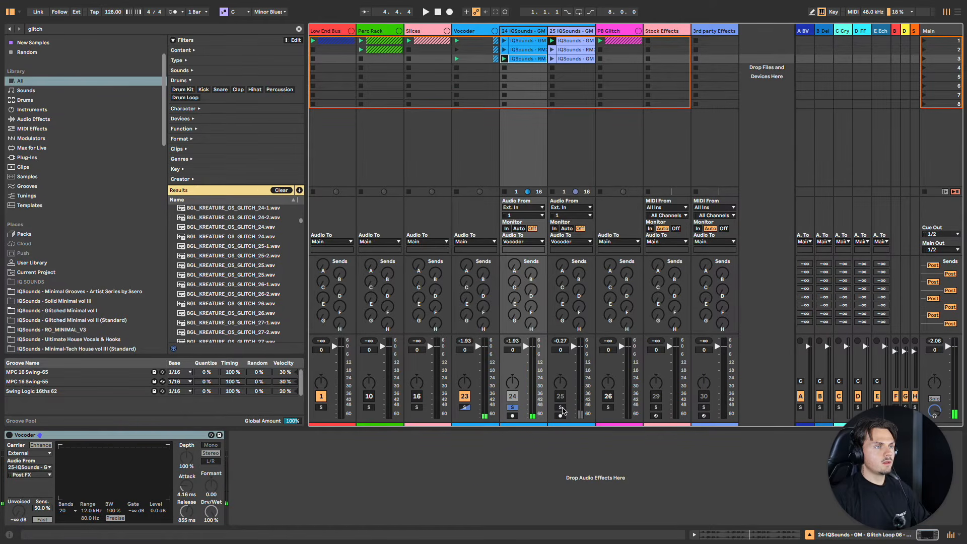
Step: Solo track 25 in the Vocoder group and audition its second and third clips
{"action": "left_click", "coordinate": [562, 408]}
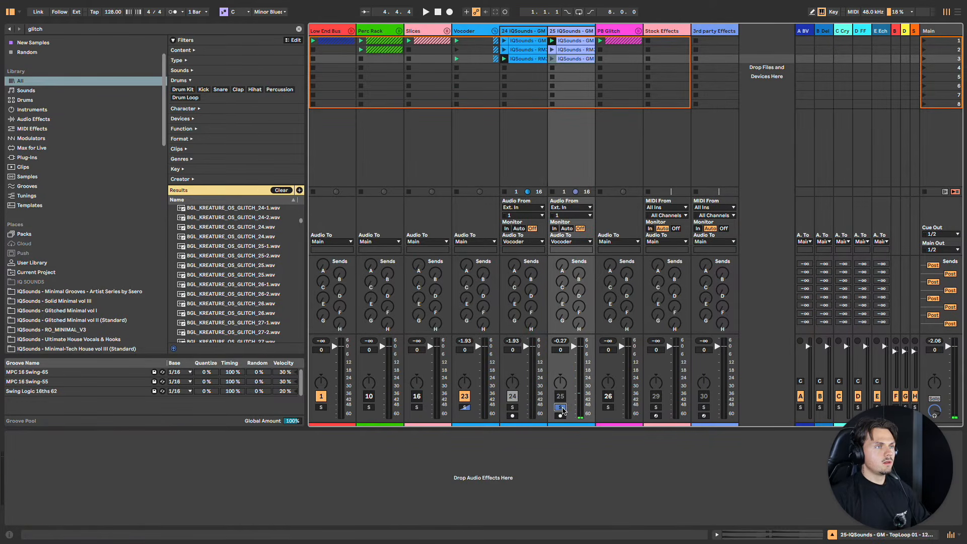
{"action": "left_click", "coordinate": [554, 51]}
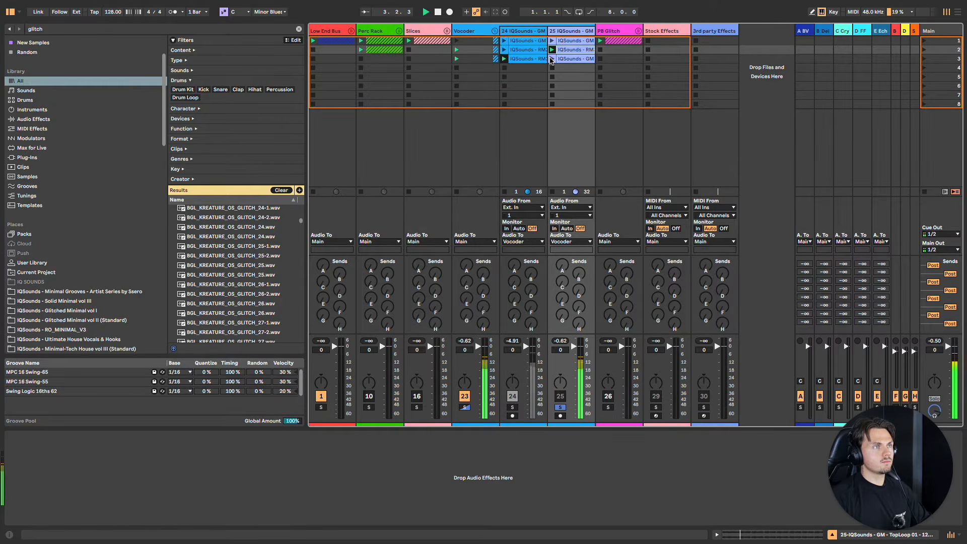
{"action": "left_click", "coordinate": [552, 59]}
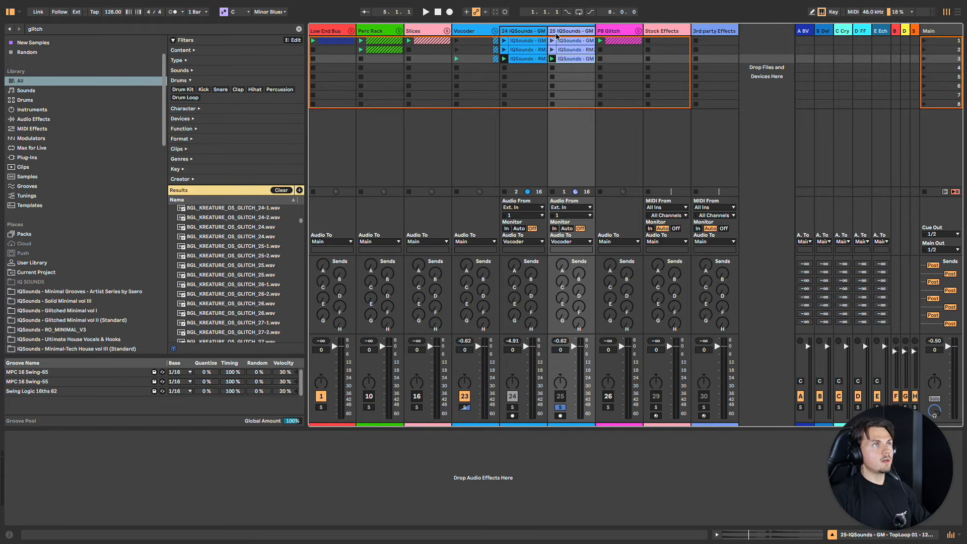
Step: Launch track 25's first clip, solo track 24 to hear the vocoded result, and open its Glitch Loop 06 clip
{"action": "left_click", "coordinate": [538, 32]}
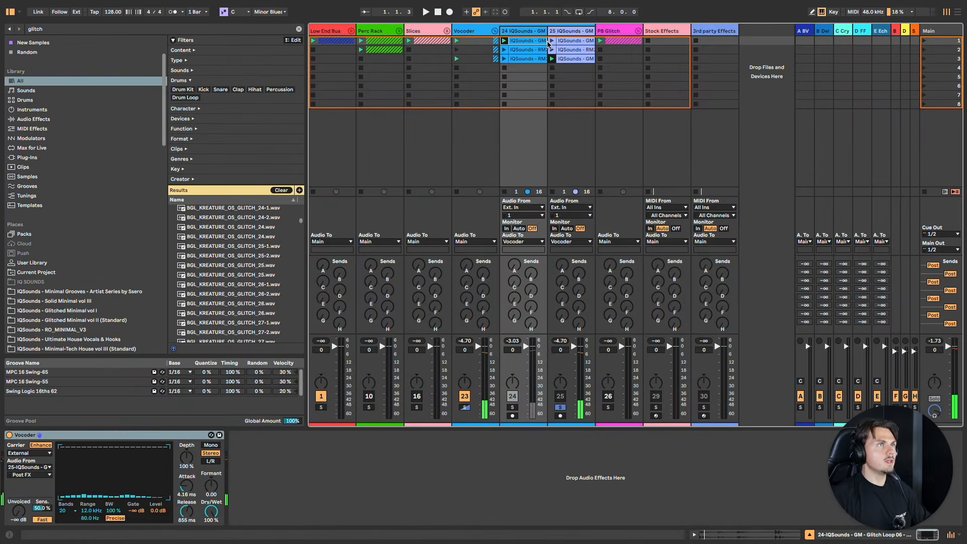
{"action": "left_click", "coordinate": [552, 40]}
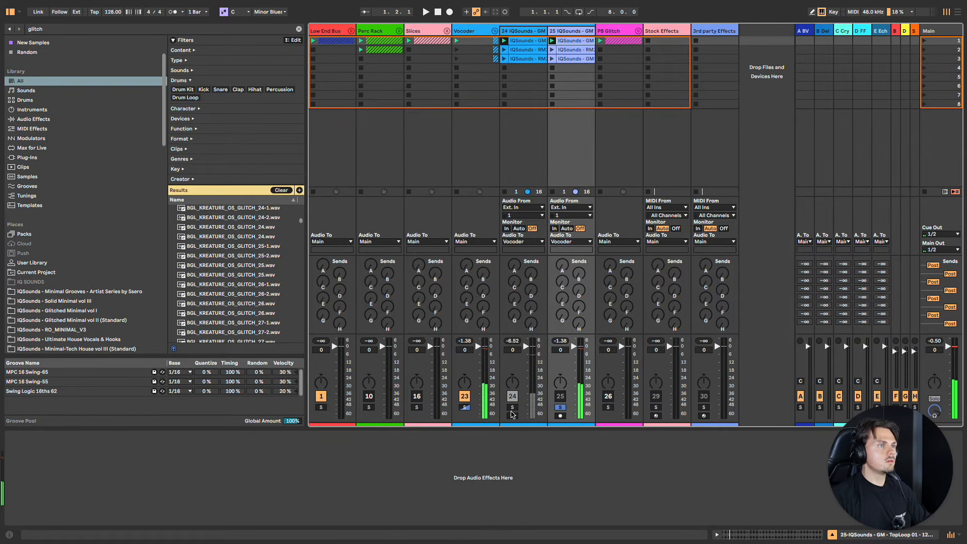
{"action": "left_click", "coordinate": [512, 408]}
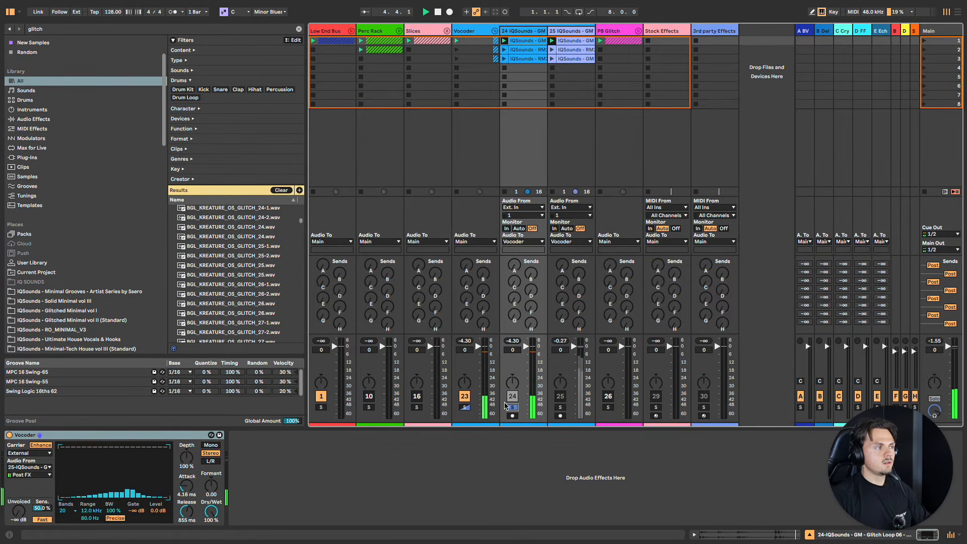
{"action": "left_click", "coordinate": [528, 40]}
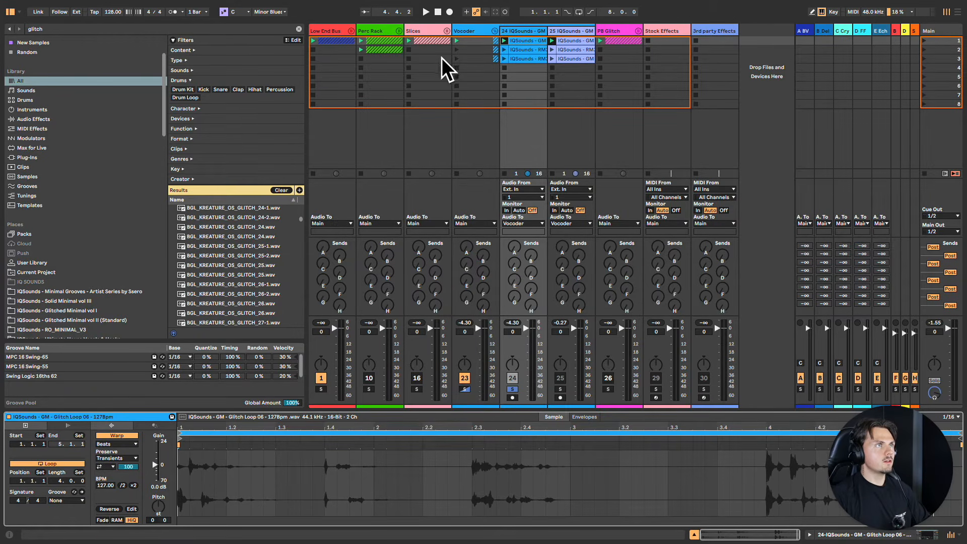
Step: Launch the Vocoder group's second clip row and compare the carrier on track 25 with the vocoded track 24 by soloing each
{"action": "left_click", "coordinate": [456, 50]}
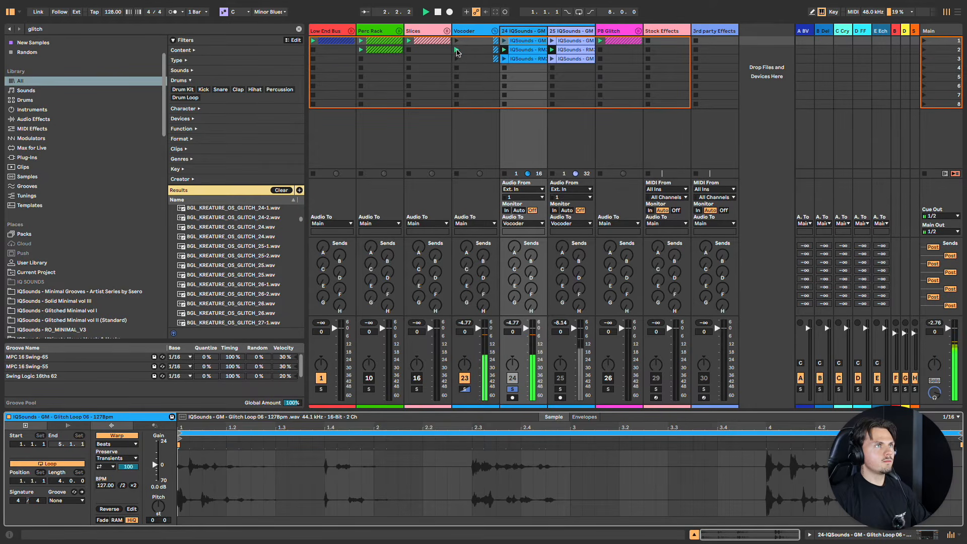
{"action": "left_click", "coordinate": [559, 390]}
{"action": "left_click", "coordinate": [513, 390]}
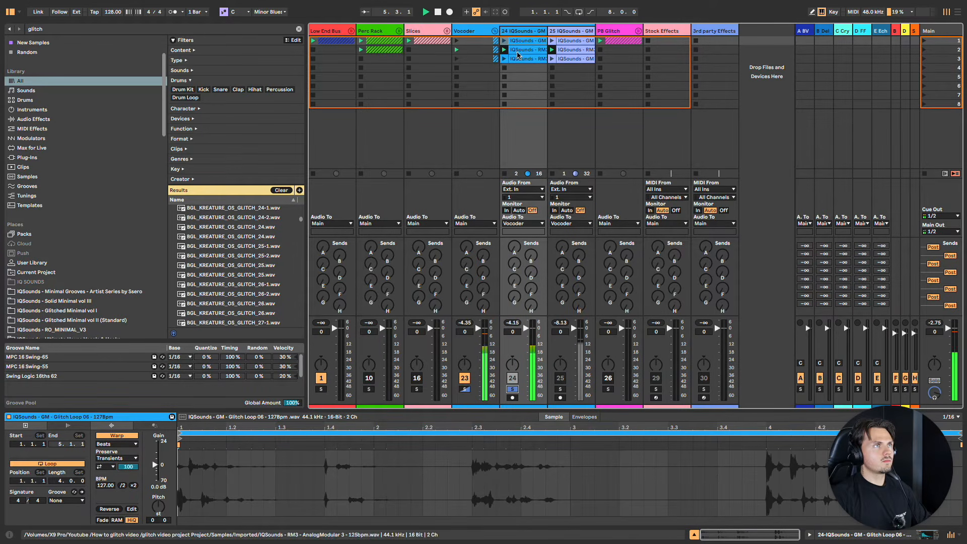
Step: Set the Vocoder on track 24 to a 27.6 ms release and a 6.11 ms attack during playback
{"action": "left_click", "coordinate": [520, 31]}
{"action": "left_click", "coordinate": [520, 31]}
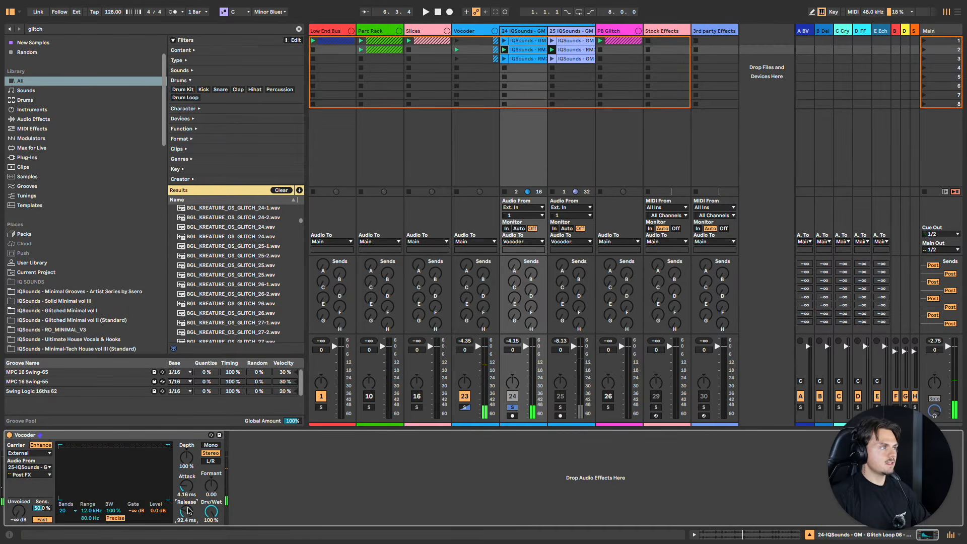
{"action": "key", "text": "space"}
{"action": "left_click_drag", "start_coordinate": [187, 512], "coordinate": [186, 523]}
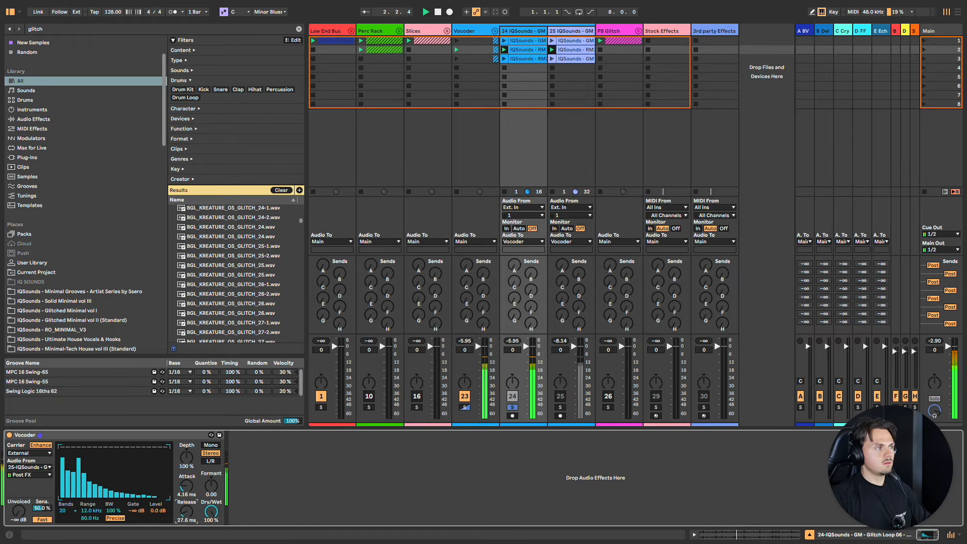
{"action": "mouse_move", "coordinate": [186, 486]}
{"action": "left_mouse_down"}
{"action": "mouse_move", "coordinate": [186, 449]}
{"action": "mouse_move", "coordinate": [186, 485]}
{"action": "left_mouse_up"}
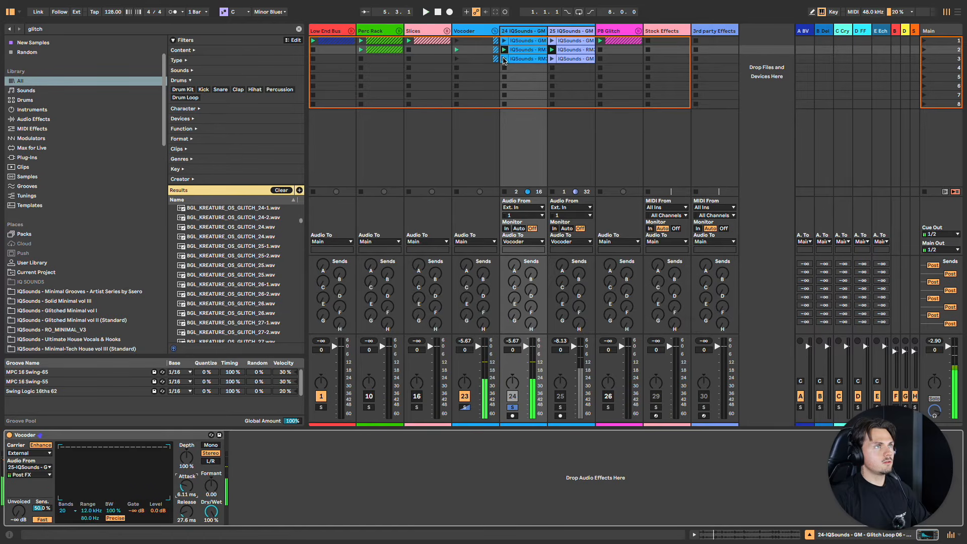
Step: Launch the Vocoder group's third clip row, open the AnalogModular 12 clip, and compare tracks 25 and 24 by soloing each
{"action": "left_click", "coordinate": [456, 59]}
{"action": "left_click", "coordinate": [518, 58]}
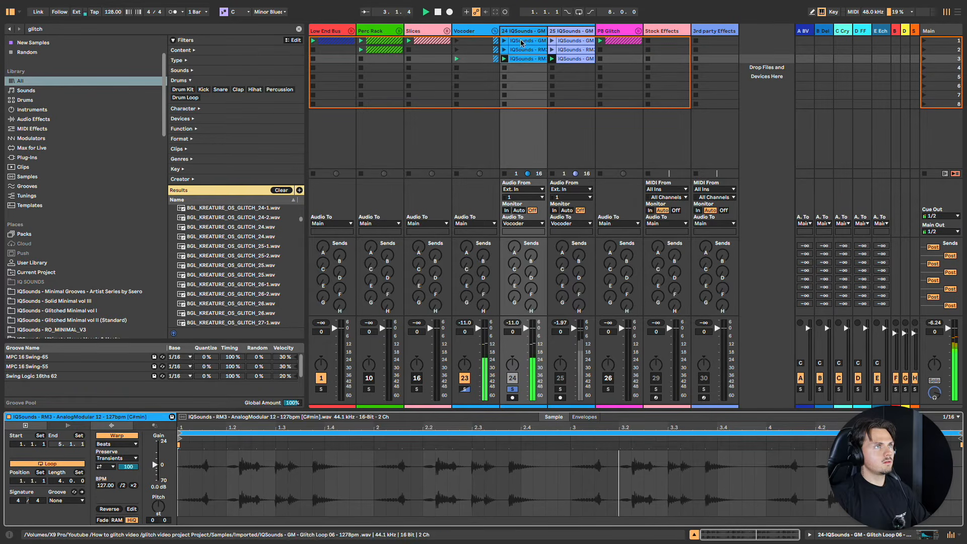
{"action": "left_click", "coordinate": [560, 390]}
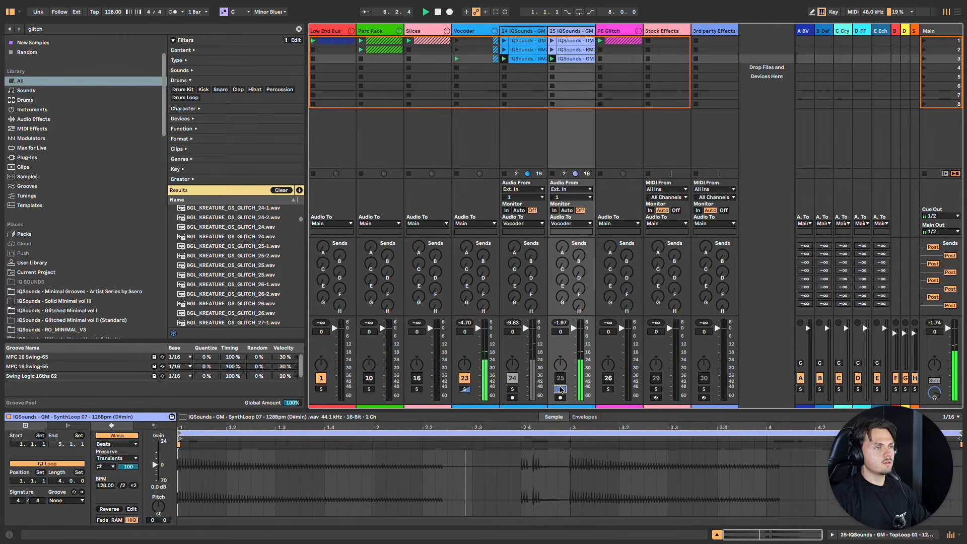
{"action": "left_click", "coordinate": [512, 391]}
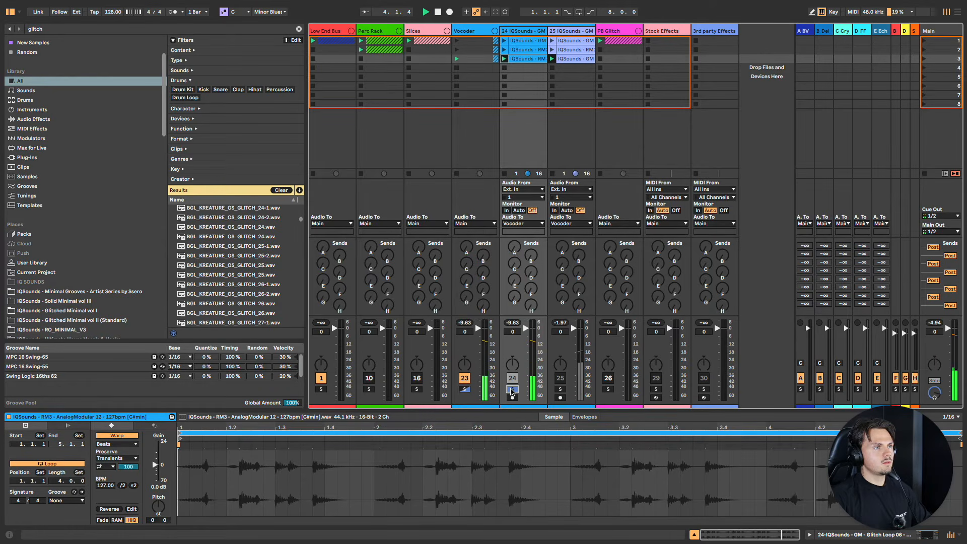
Step: Unsolo track 24 and launch track 25's second clip to hear the vocoded loop in the full mix
{"action": "left_click", "coordinate": [513, 391]}
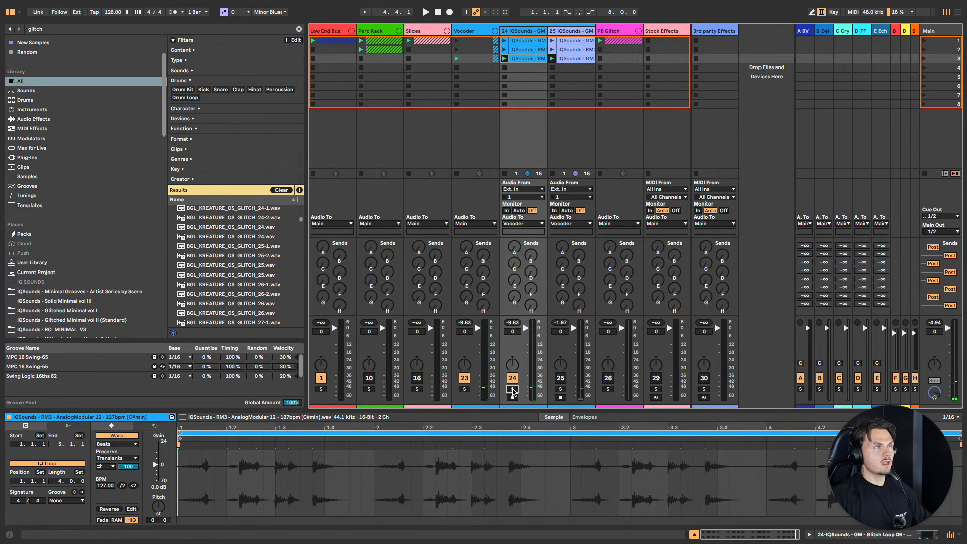
{"action": "key", "text": "space"}
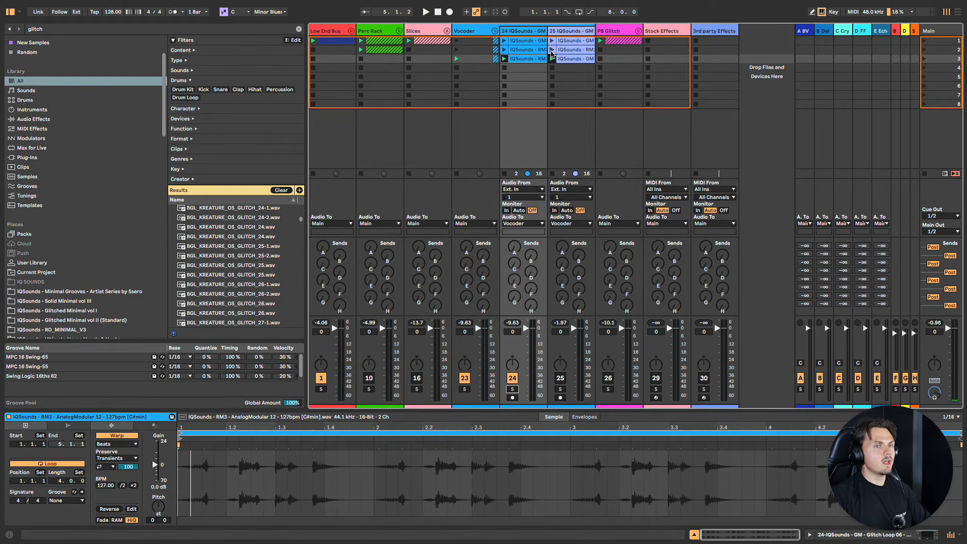
{"action": "left_click", "coordinate": [553, 50]}
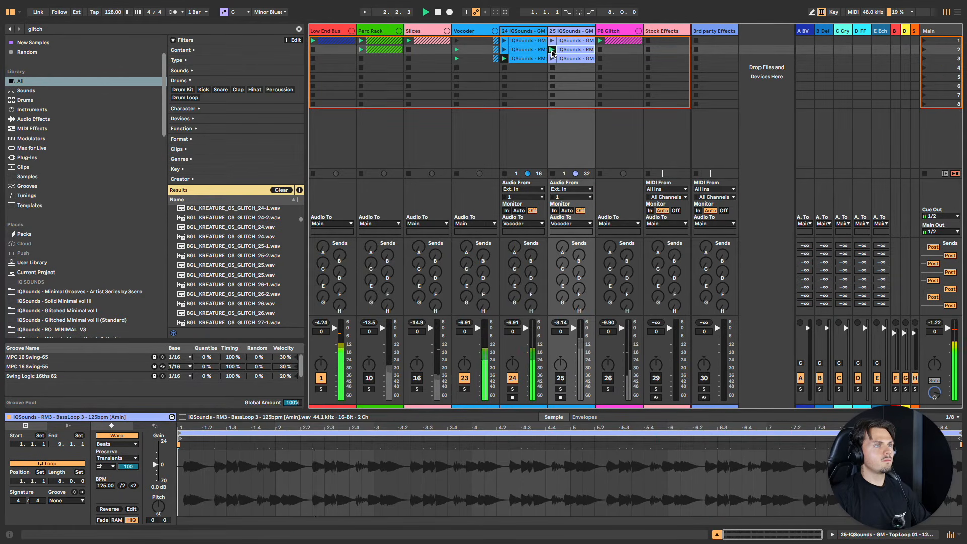
Step: Set the release of the Vocoder on track 24 to 175 ms
{"action": "left_click", "coordinate": [524, 32]}
{"action": "double_click", "coordinate": [524, 34]}
{"action": "mouse_move", "coordinate": [187, 512]}
{"action": "left_mouse_down"}
{"action": "mouse_move", "coordinate": [186, 503]}
{"action": "mouse_move", "coordinate": [186, 514]}
{"action": "left_mouse_up"}
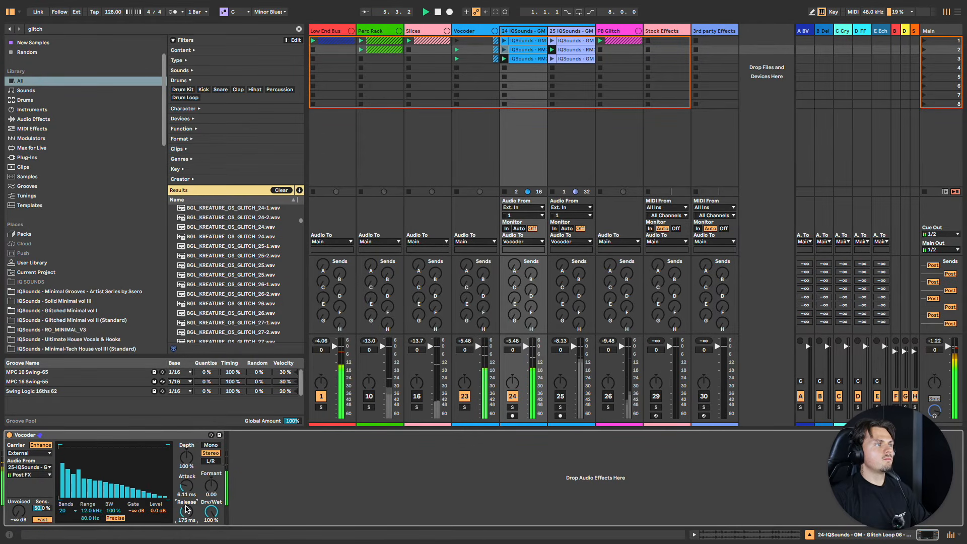
Step: Audition other Vocoder pairings by launching track 24's second clip against the first and third clips on track 25
{"action": "left_click", "coordinate": [550, 43]}
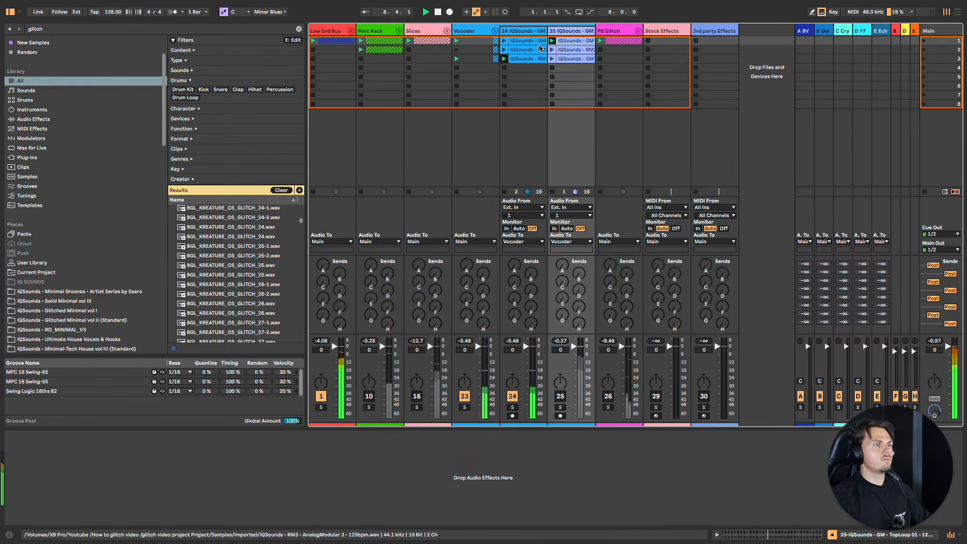
{"action": "left_click", "coordinate": [505, 49]}
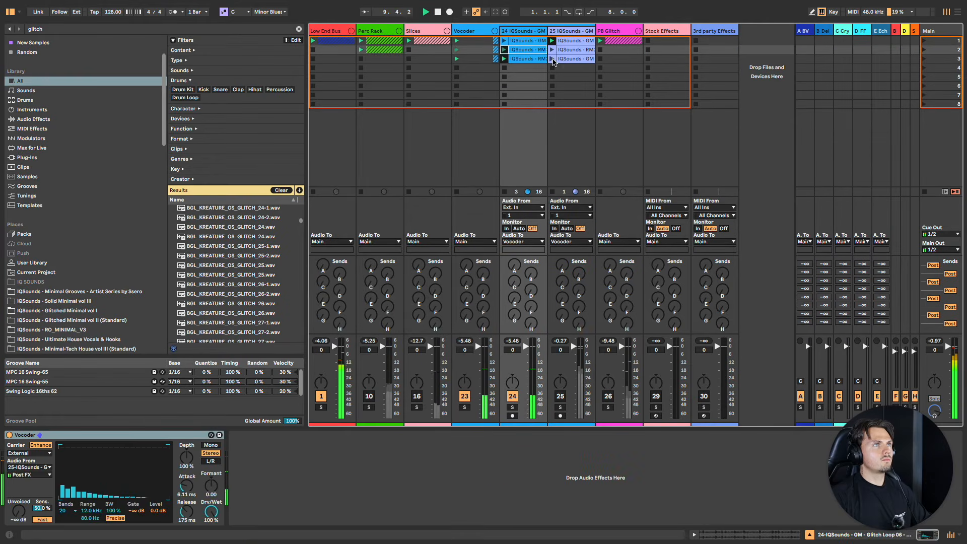
{"action": "left_click", "coordinate": [552, 59]}
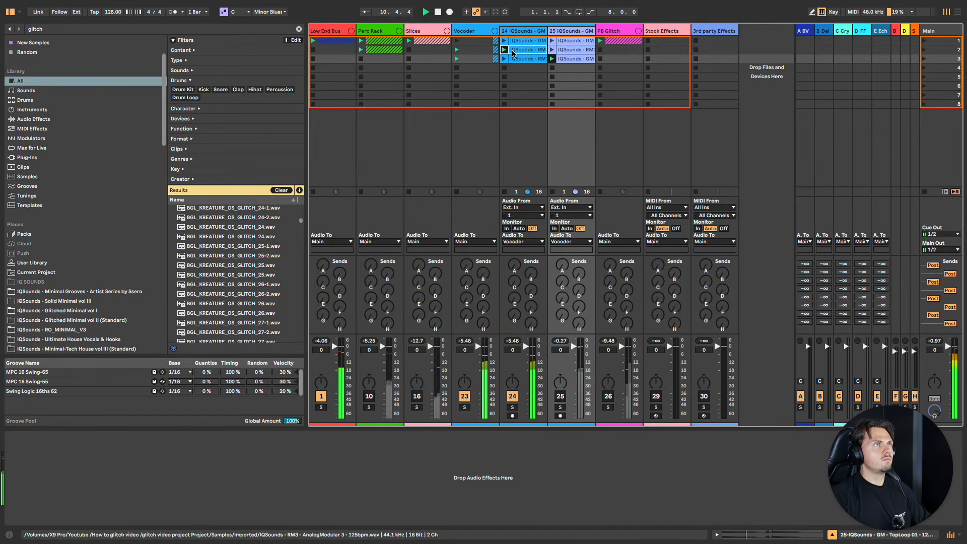
Step: Transpose the AnalogModular 3 clip on track 24 down to -17 semitones and replay the loop
{"action": "left_click", "coordinate": [519, 59]}
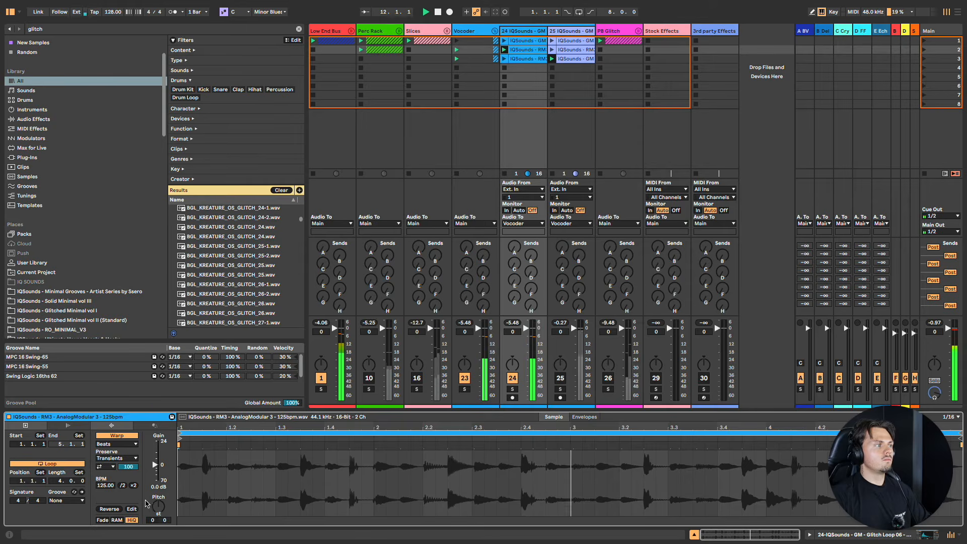
{"action": "left_click_drag", "start_coordinate": [152, 506], "coordinate": [152, 491]}
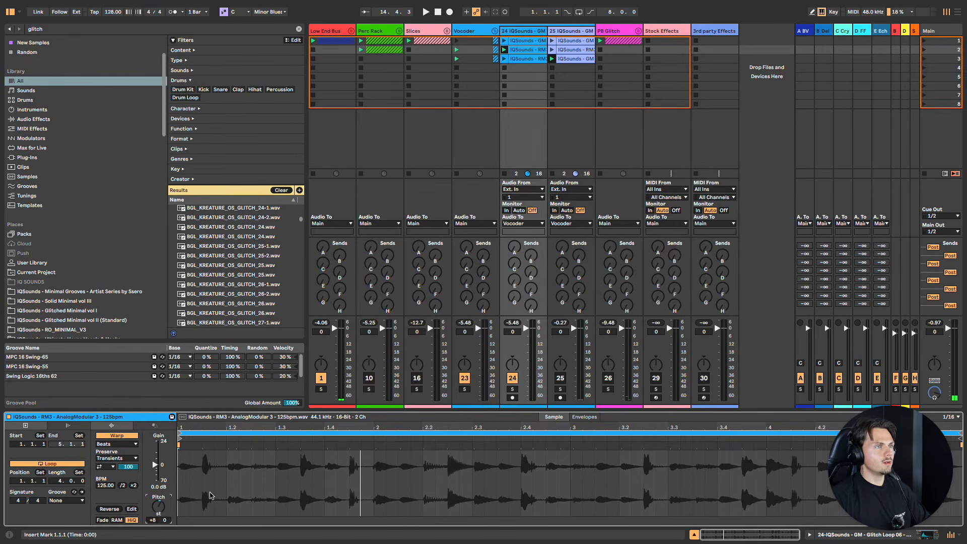
{"action": "left_click_drag", "start_coordinate": [162, 513], "coordinate": [162, 534]}
{"action": "key", "text": "space"}
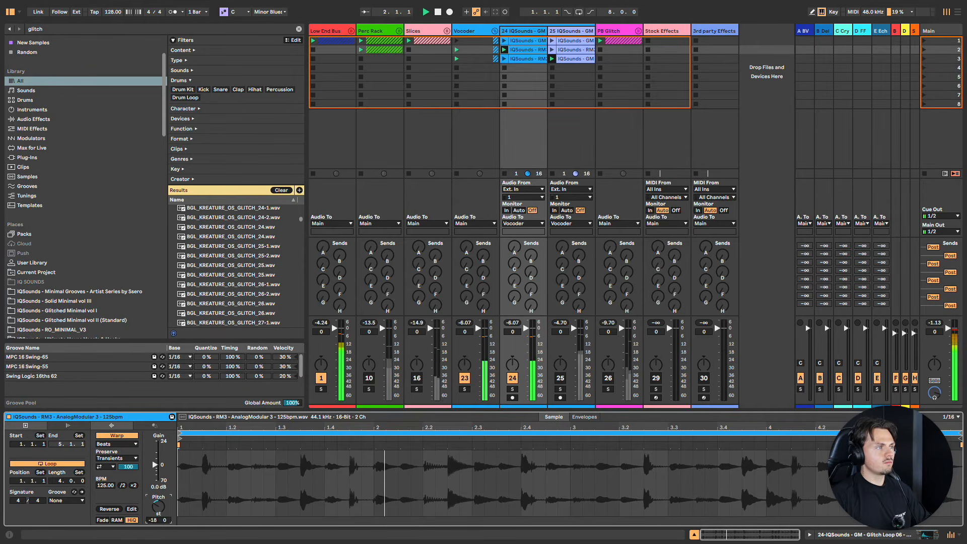
Step: Turn off transient looping in the AnalogModular 3 clip's Beats warp settings and set its transient envelope to 41
{"action": "left_click", "coordinate": [106, 467]}
{"action": "left_click", "coordinate": [105, 475]}
{"action": "left_click_drag", "start_coordinate": [128, 467], "coordinate": [128, 495]}
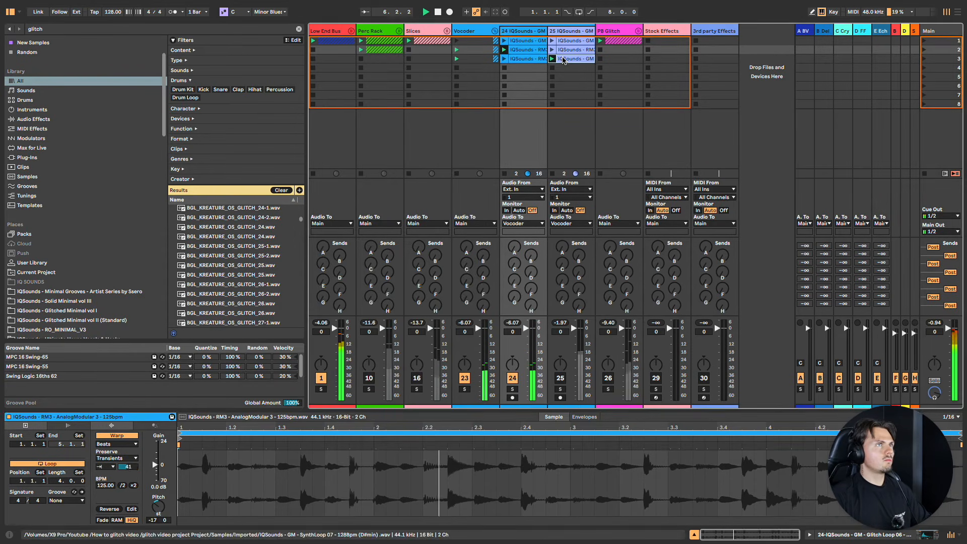
Step: Set the pitch of the SynthLoop 07 clip on track 25 to +12 semitones
{"action": "left_click", "coordinate": [564, 60]}
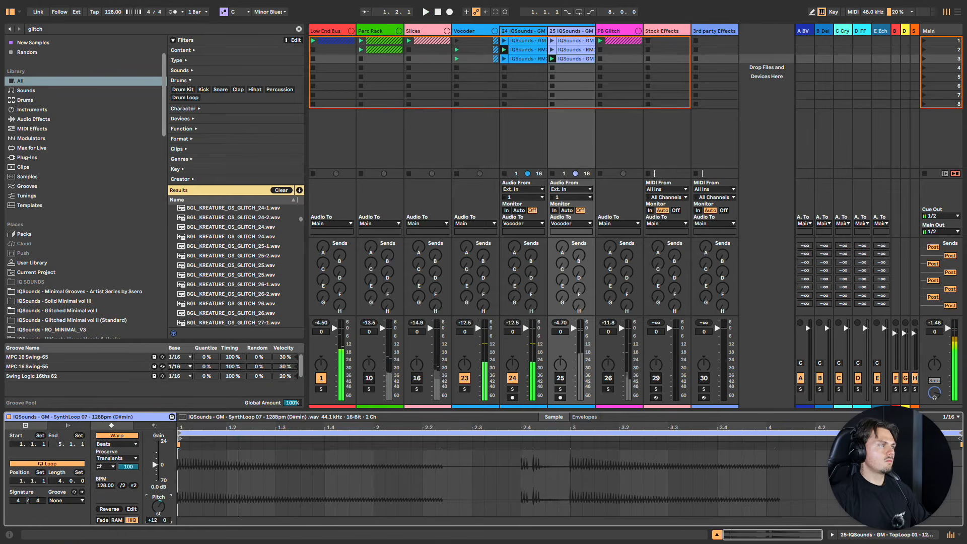
{"action": "left_click_drag", "start_coordinate": [158, 506], "coordinate": [158, 532]}
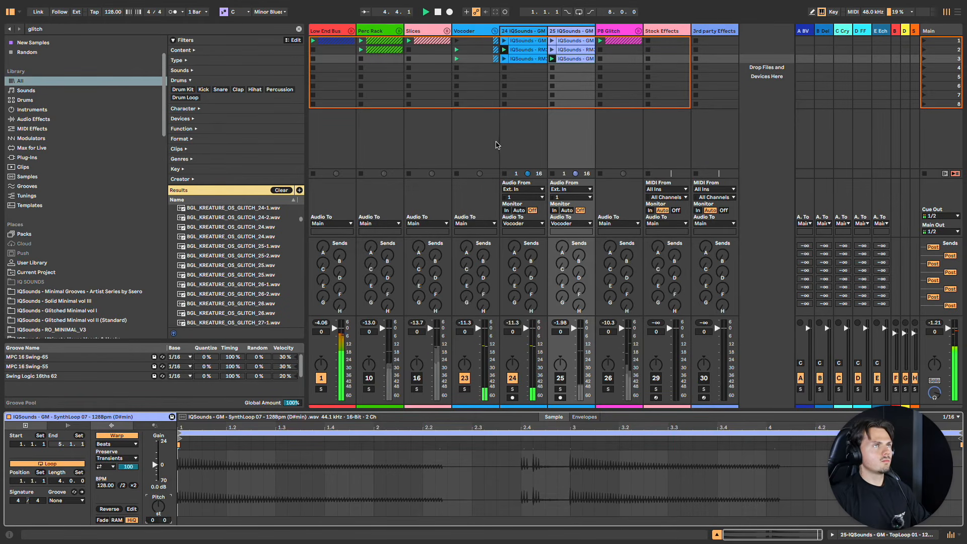
Step: Stop playback, fold the Vocoder group and deactivate it
{"action": "key", "text": "space"}
{"action": "left_click", "coordinate": [495, 32]}
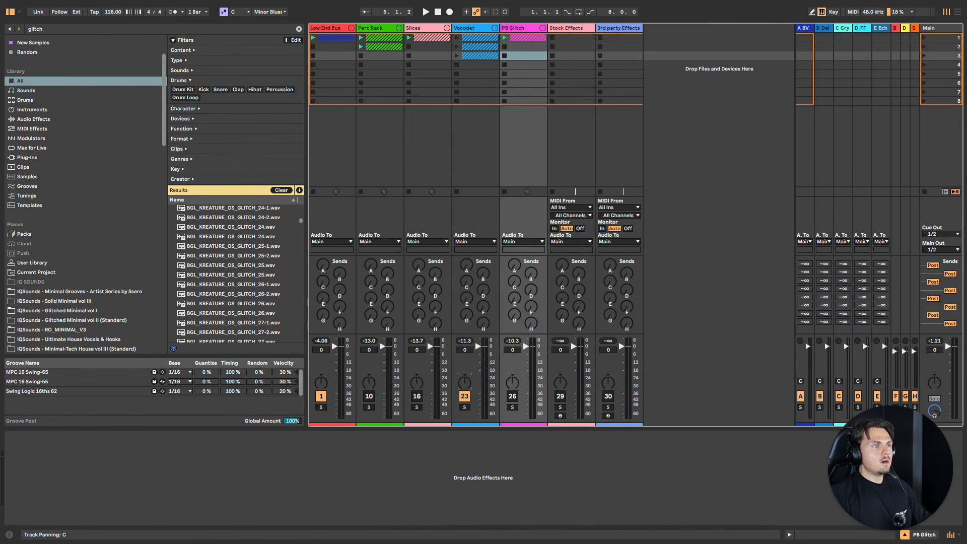
{"action": "left_click", "coordinate": [463, 397]}
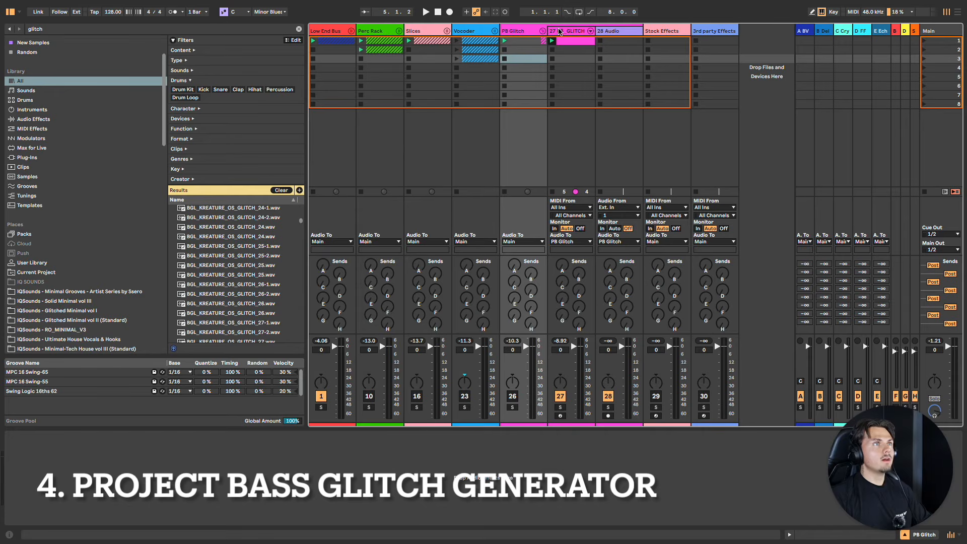
Step: Open the PB_GLITCH_GENERATOR rack on track 27, audition it soloed, and inspect its chain list
{"action": "left_click", "coordinate": [559, 31]}
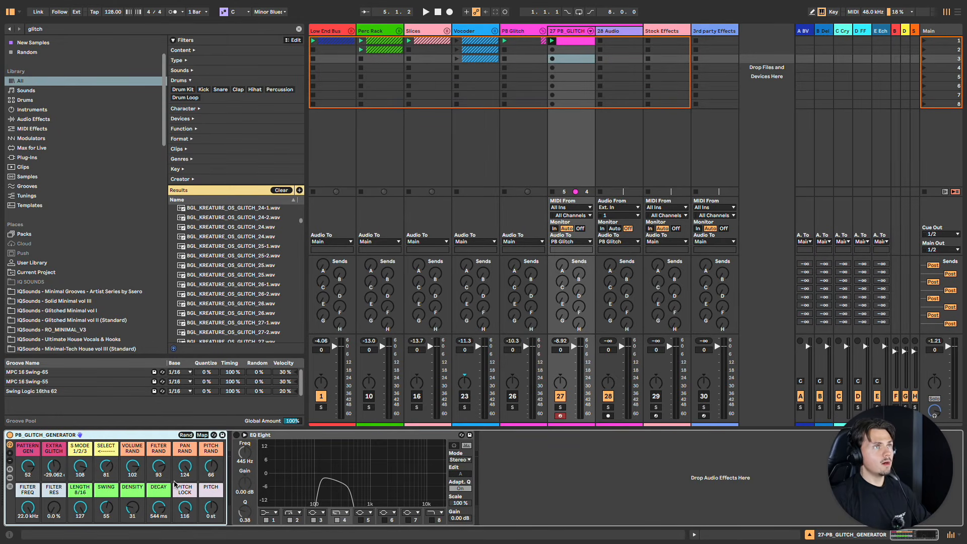
{"action": "left_click", "coordinate": [512, 407]}
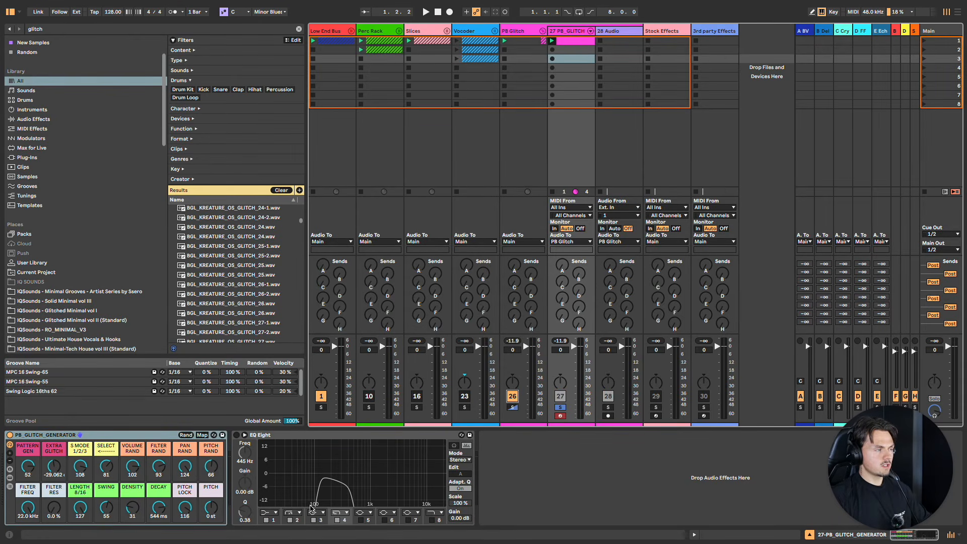
{"action": "key", "text": "space"}
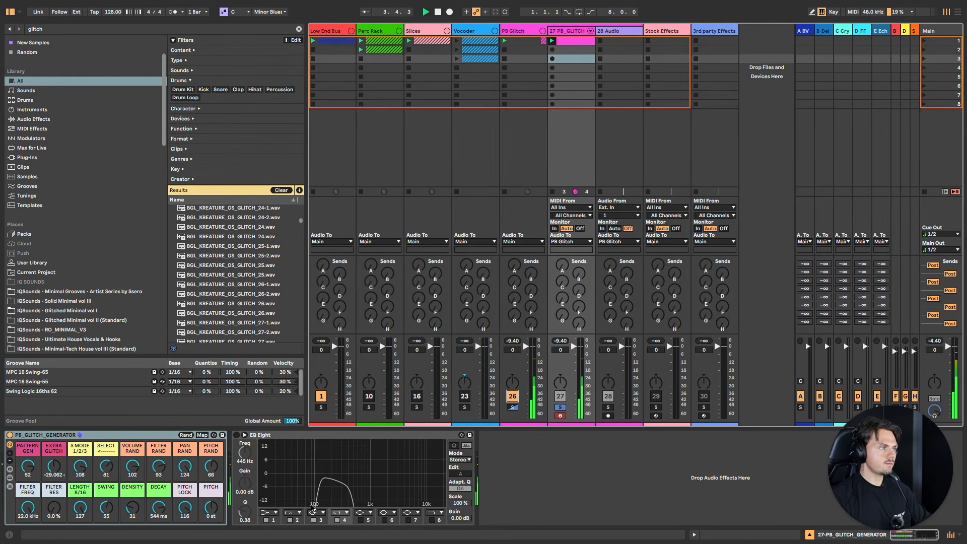
{"action": "key", "text": "space"}
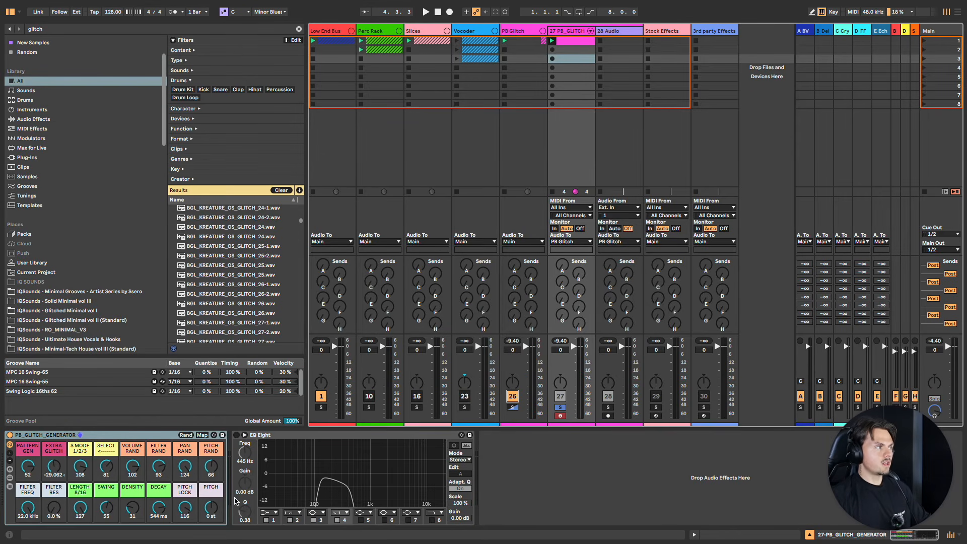
{"action": "left_click", "coordinate": [9, 486]}
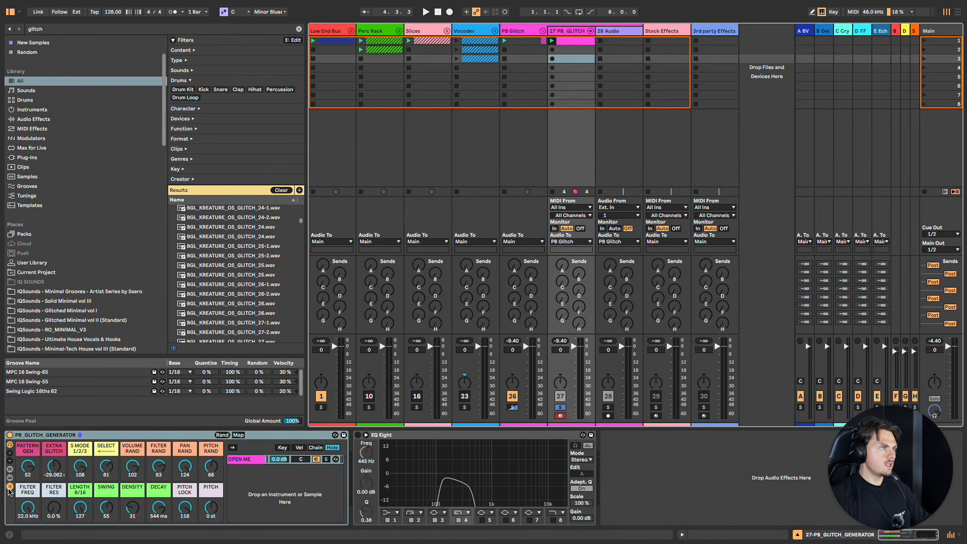
{"action": "left_click", "coordinate": [9, 487]}
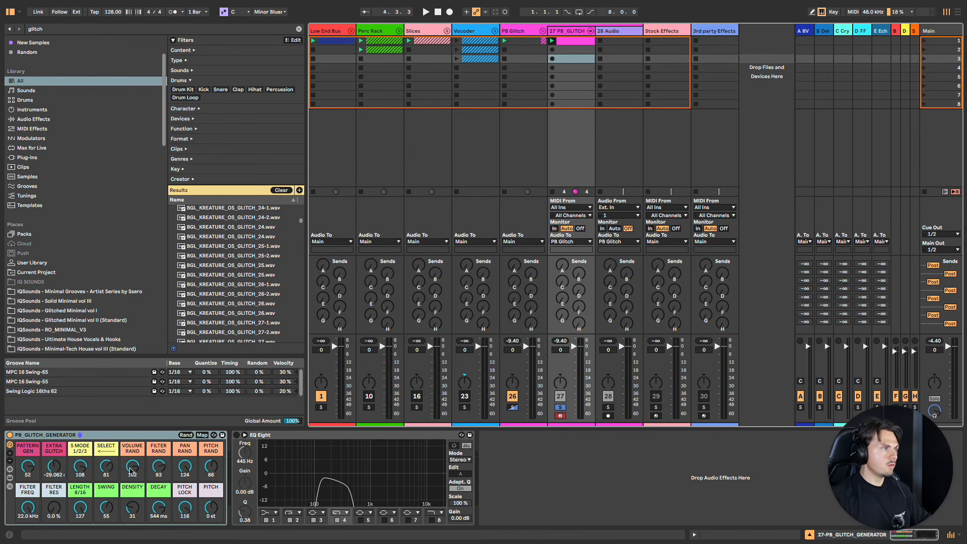
Step: Randomize the PB_GLITCH_GENERATOR macros several times, and unsolo track 27 during playback to hear it in the mix
{"action": "left_click", "coordinate": [186, 436]}
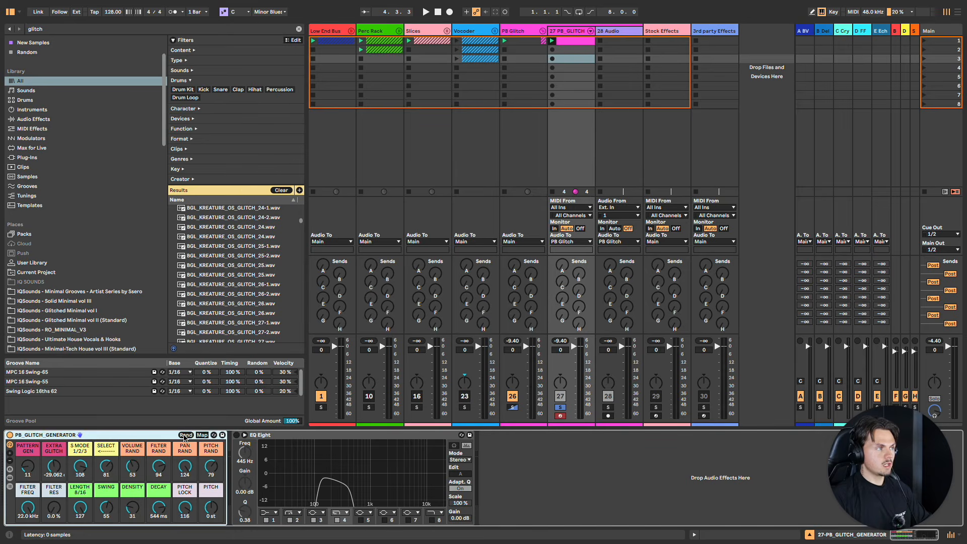
{"action": "left_click", "coordinate": [185, 436]}
{"action": "key", "text": "space"}
{"action": "left_click", "coordinate": [185, 436]}
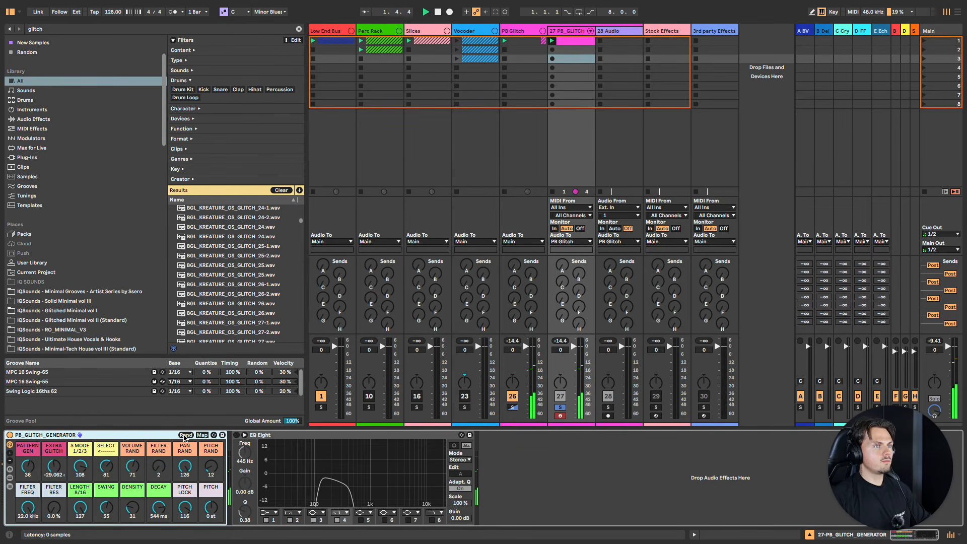
{"action": "left_click", "coordinate": [561, 409]}
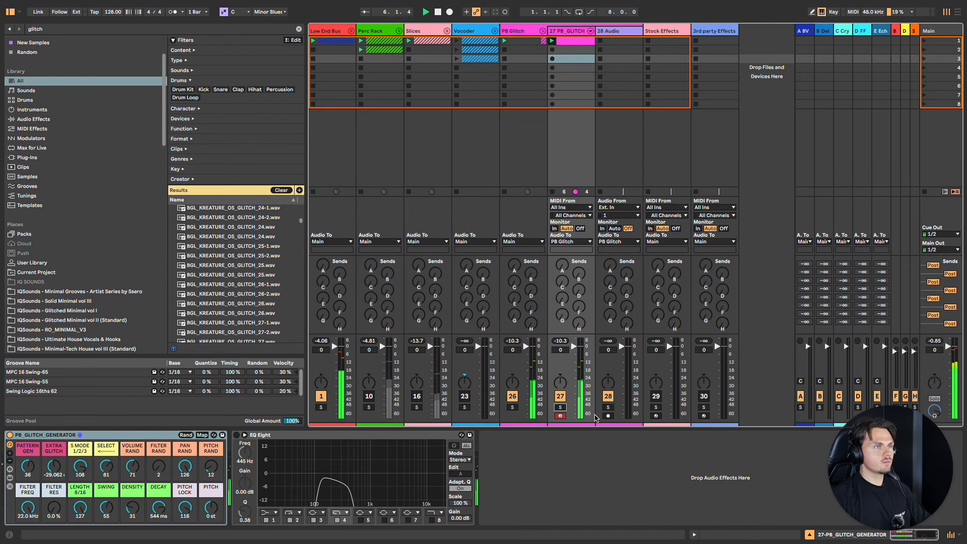
Step: Arm audio track 28 with Resampling as its input, and solo track 27 as the source
{"action": "left_click", "coordinate": [607, 416]}
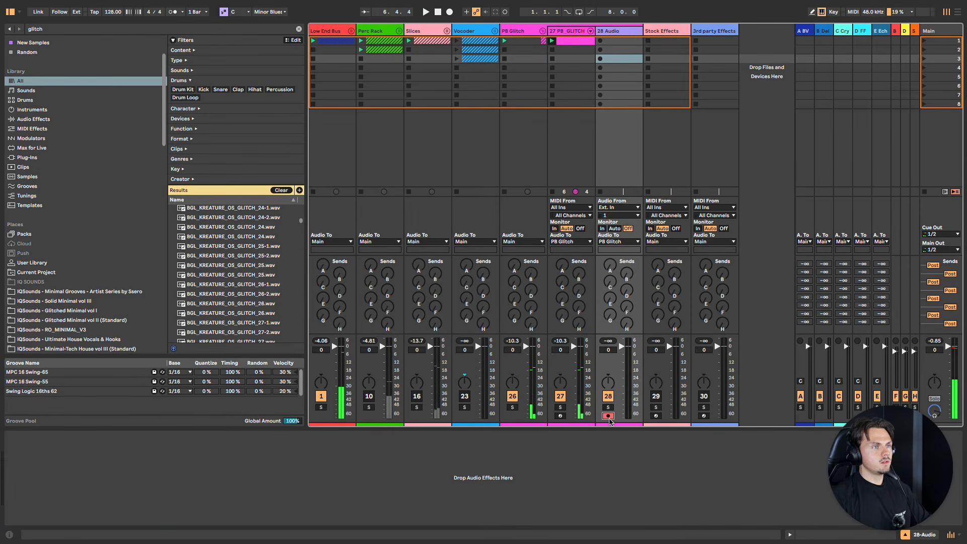
{"action": "left_click", "coordinate": [560, 407]}
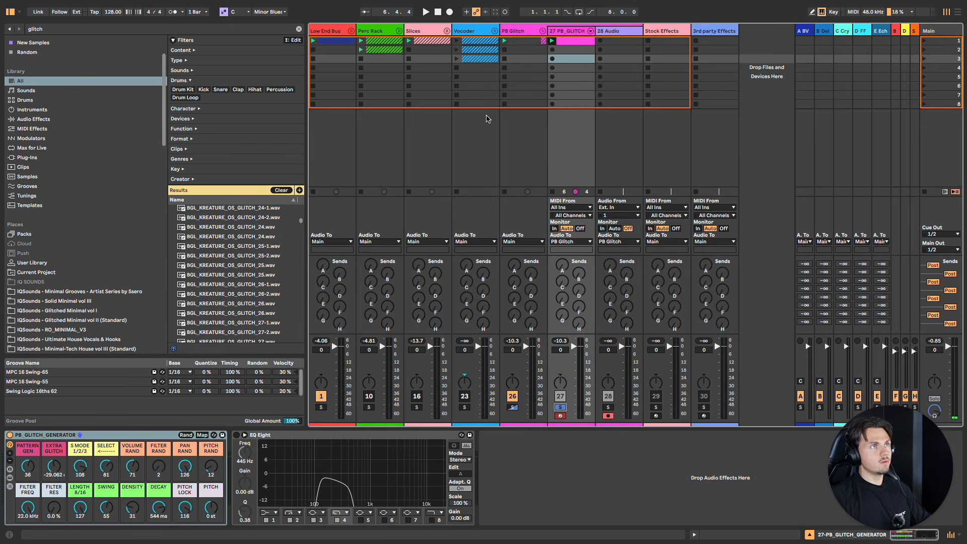
{"action": "left_click", "coordinate": [618, 208]}
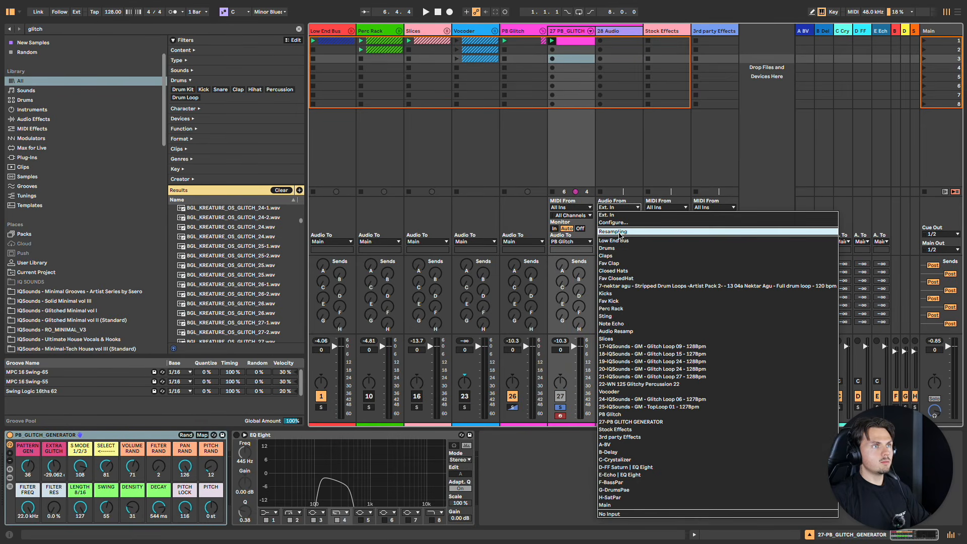
{"action": "key", "text": "Return"}
Step: Record the glitch generator into track 28's first clip slot while randomizing its macros, and stop playback
{"action": "left_click", "coordinate": [600, 41]}
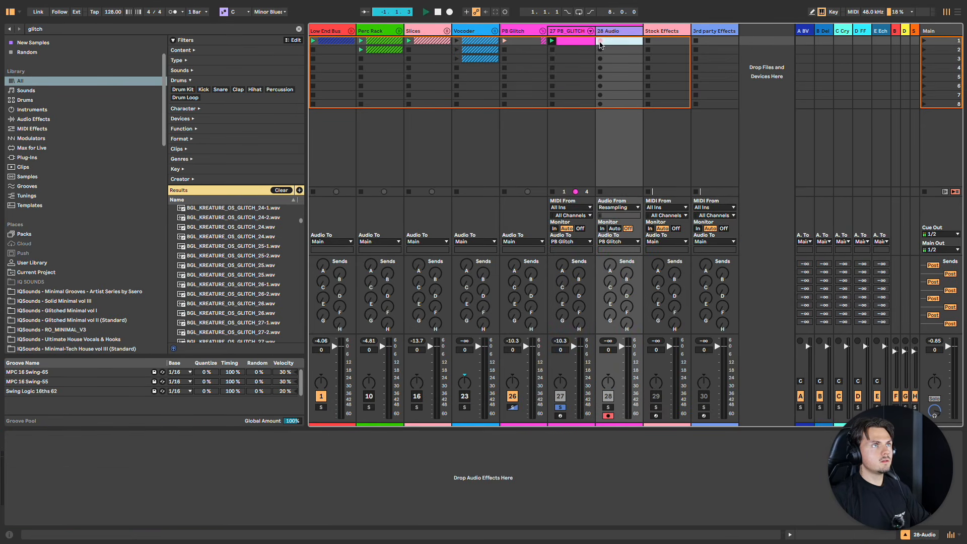
{"action": "left_click", "coordinate": [581, 31]}
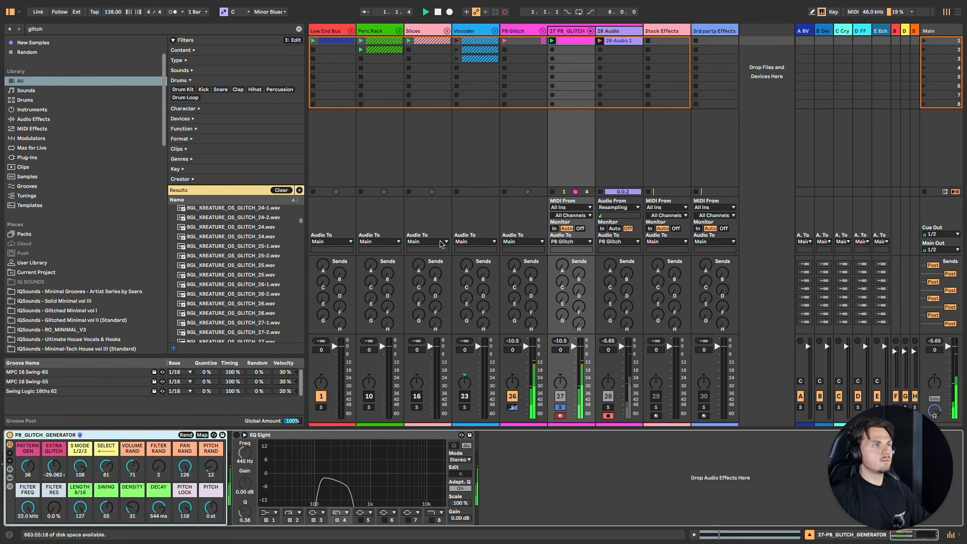
{"action": "left_click", "coordinate": [186, 437]}
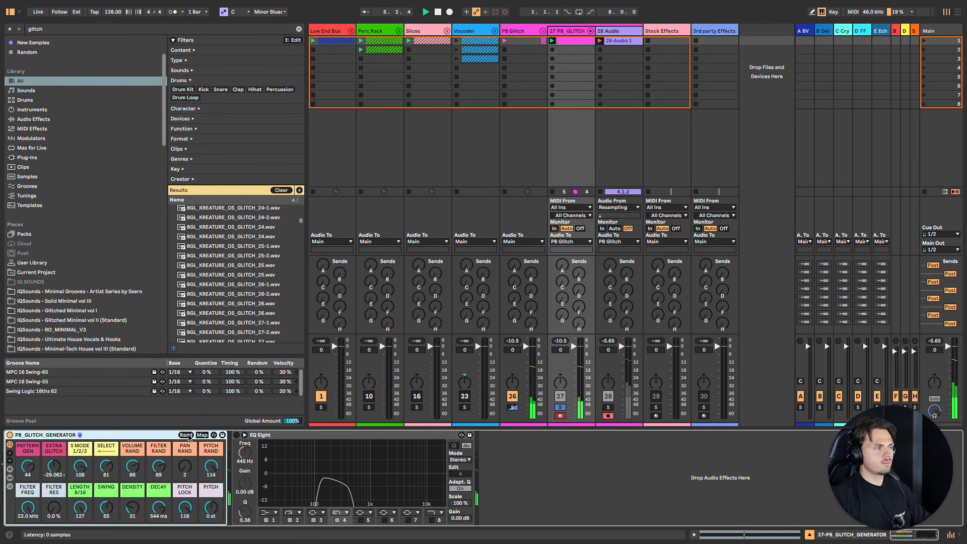
{"action": "key", "text": "space"}
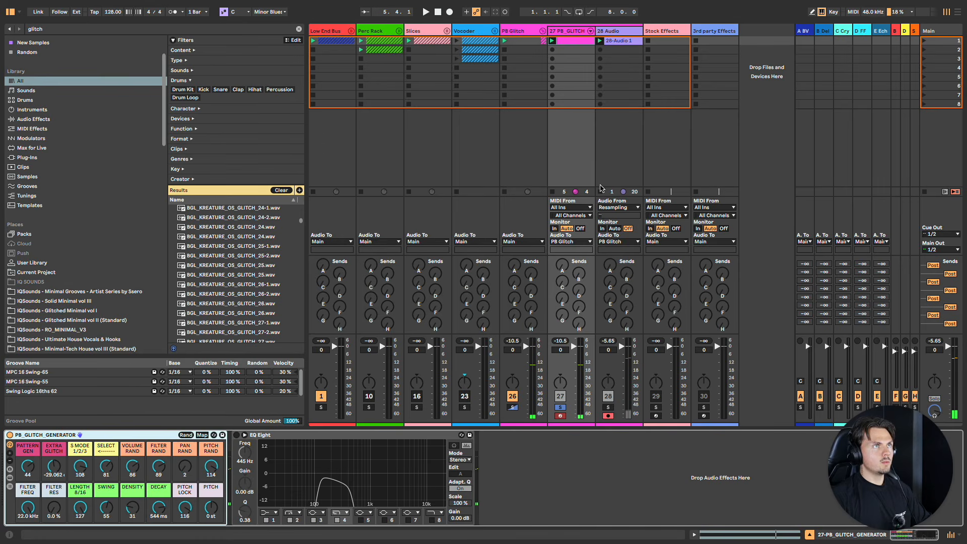
Step: Insert a new MIDI track directly after the 28 Audio track
{"action": "left_click", "coordinate": [608, 32]}
{"action": "right_click", "coordinate": [608, 32]}
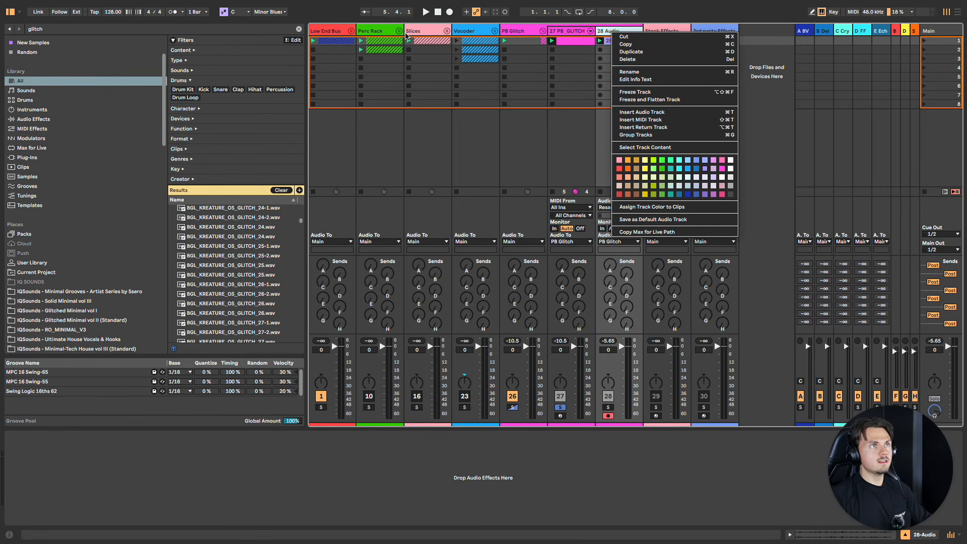
{"action": "left_click", "coordinate": [645, 124]}
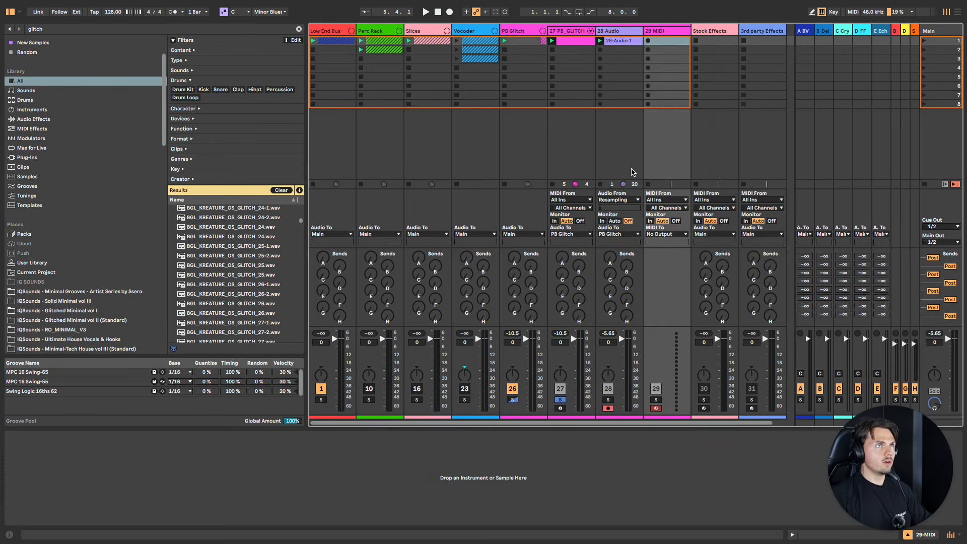
Step: Load the recorded 28-Audio 1 clip into Simpler on the new MIDI track and switch it to Slice mode
{"action": "left_click_drag", "start_coordinate": [618, 40], "coordinate": [263, 477]}
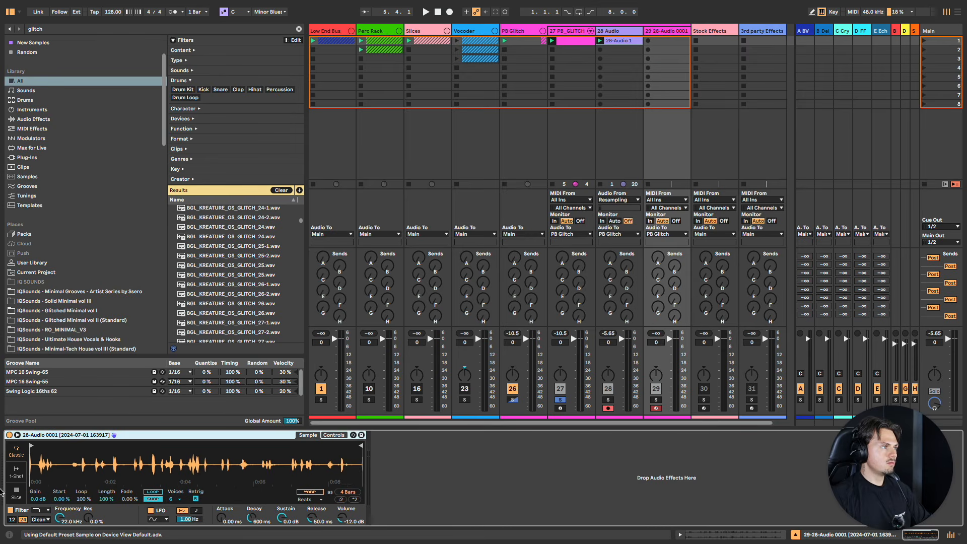
{"action": "left_click", "coordinate": [15, 493]}
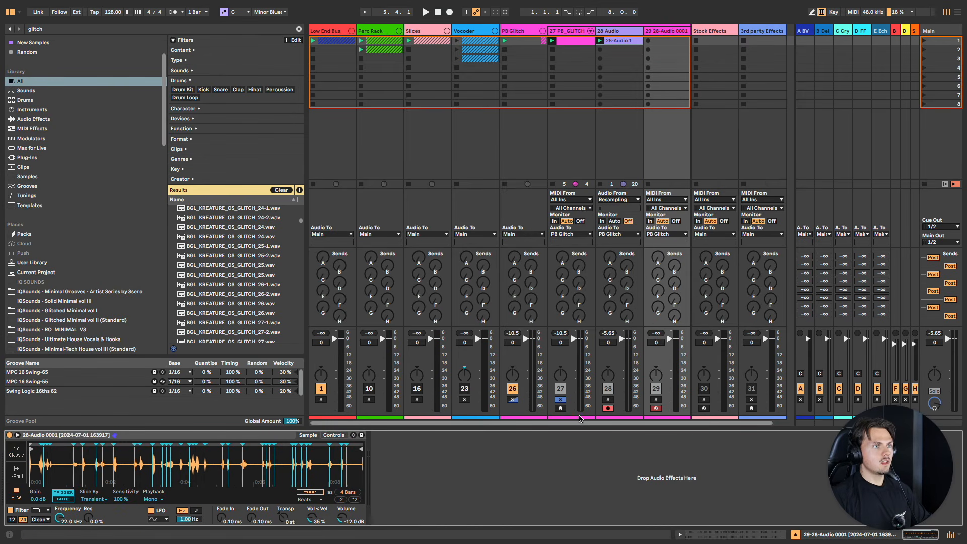
Step: Slice the recorded 28-Audio 1 clip to a new MIDI track
{"action": "left_click", "coordinate": [653, 399]}
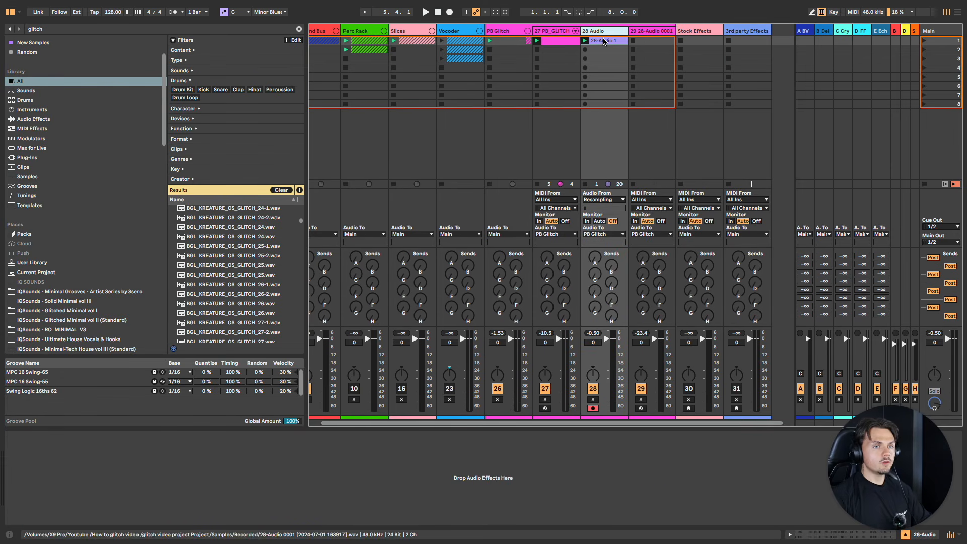
{"action": "right_click", "coordinate": [598, 42]}
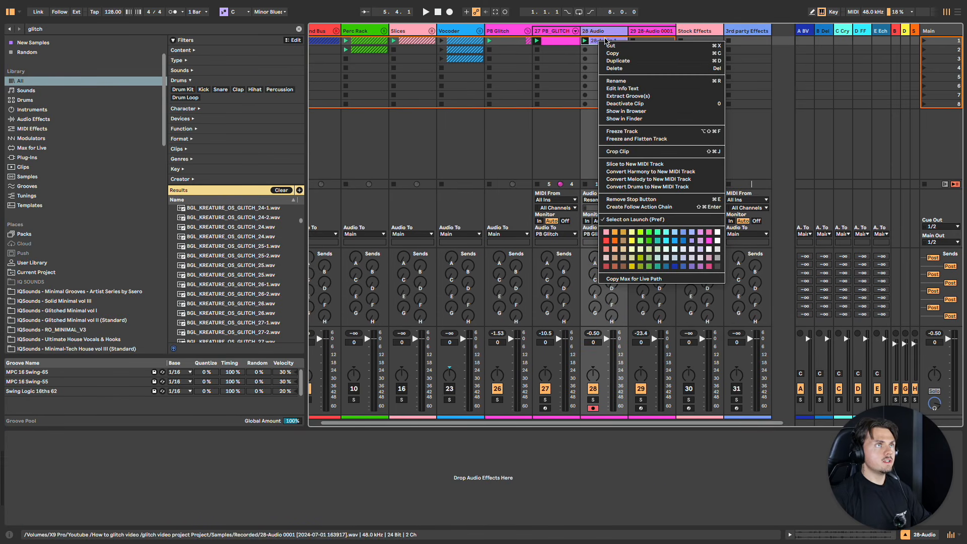
{"action": "left_click", "coordinate": [628, 165]}
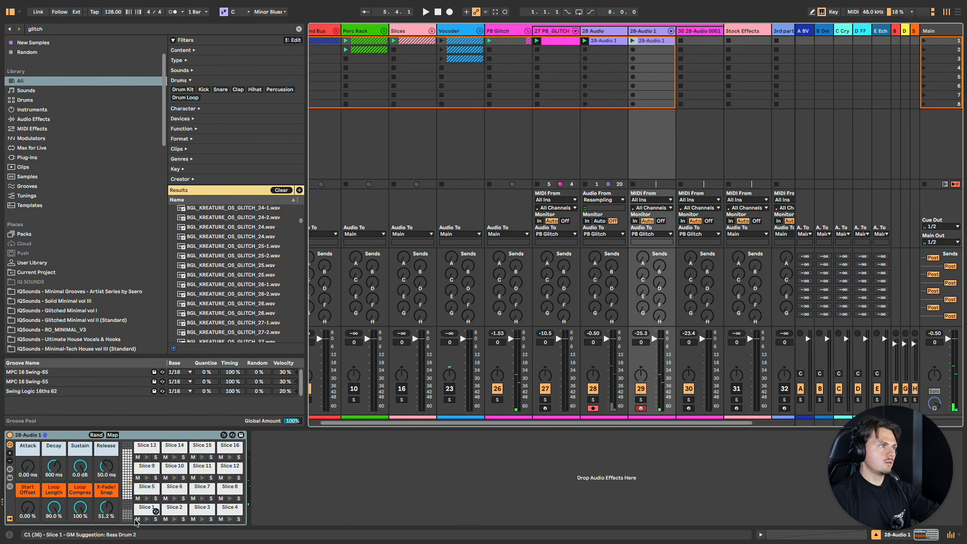
Step: Inspect the sliced Drum Rack's pads up to Slice 80, and compare them with the Simpler version on track 30
{"action": "left_click", "coordinate": [129, 496]}
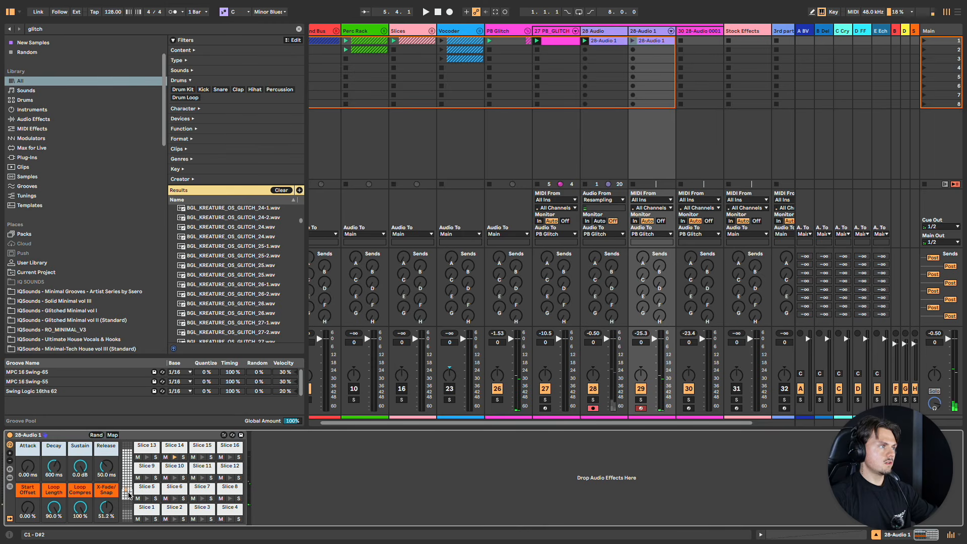
{"action": "left_click_drag", "start_coordinate": [129, 495], "coordinate": [129, 468]}
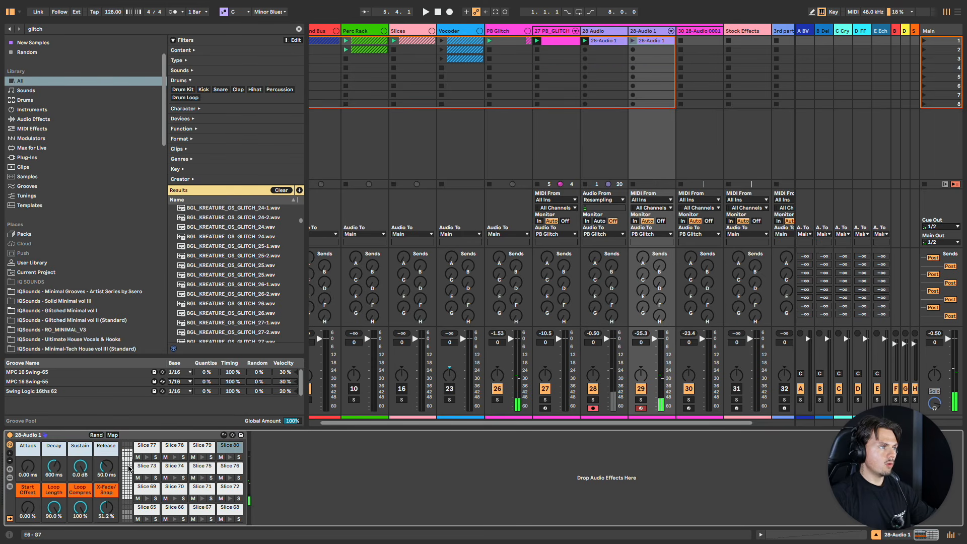
{"action": "left_click", "coordinate": [719, 30]}
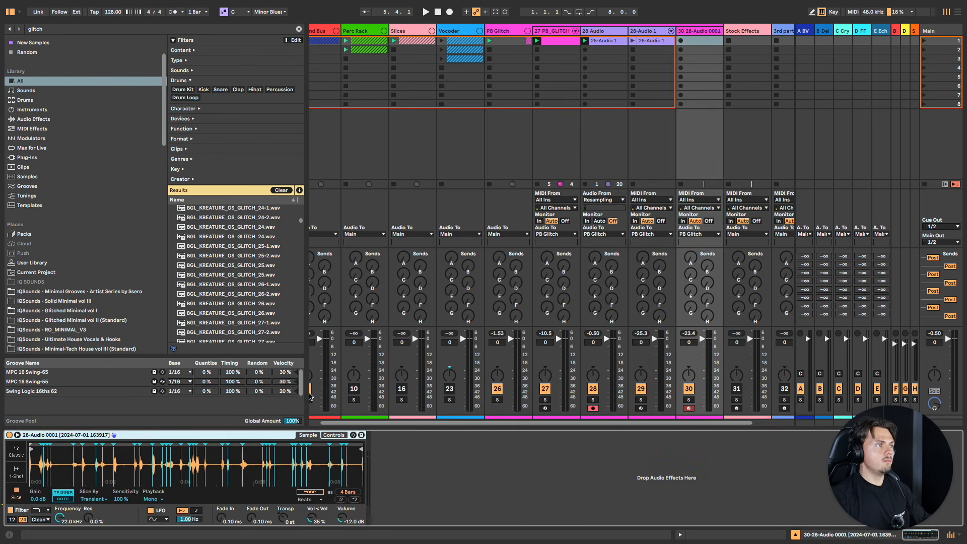
Step: Search the browser for "sting" and load STING!64 by SKINNERBOX ahead of the Drum Rack on the sliced 28-Audio 1 track
{"action": "left_click", "coordinate": [650, 40]}
{"action": "left_click", "coordinate": [649, 36]}
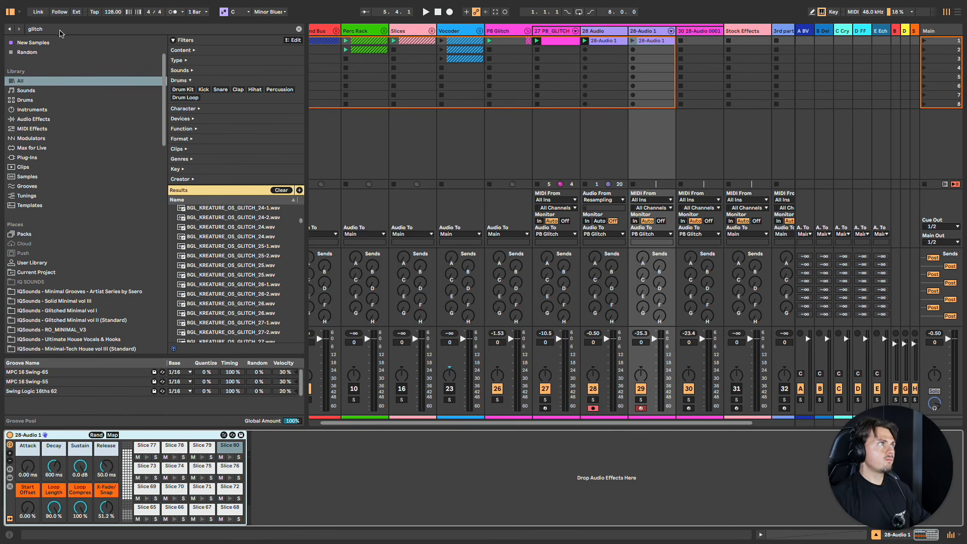
{"action": "left_click", "coordinate": [60, 29]}
{"action": "type", "text": "sting"}
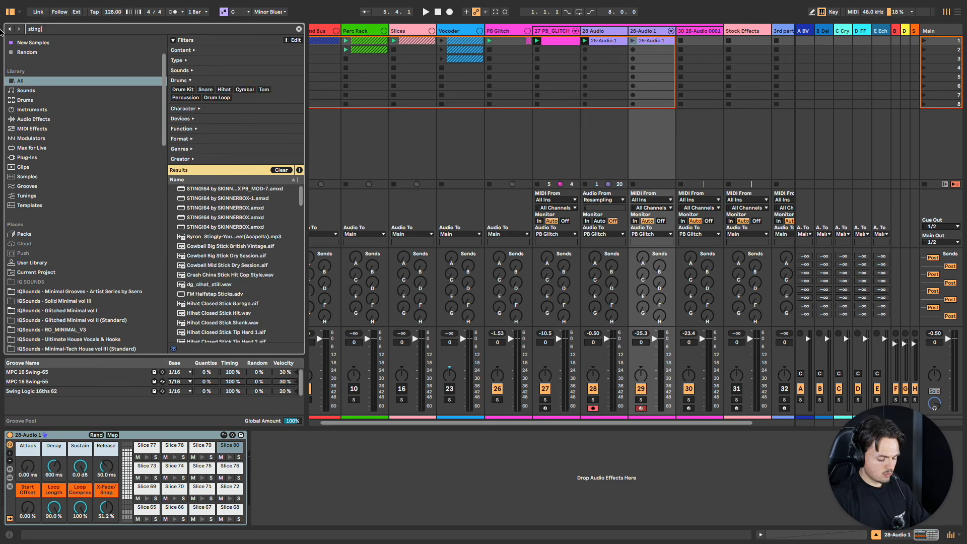
{"action": "double_click", "coordinate": [212, 178]}
Step: Solo track 29 and audition its slices while generating a new STING! pattern, and stop playback
{"action": "key", "text": "space"}
{"action": "left_click", "coordinate": [641, 400]}
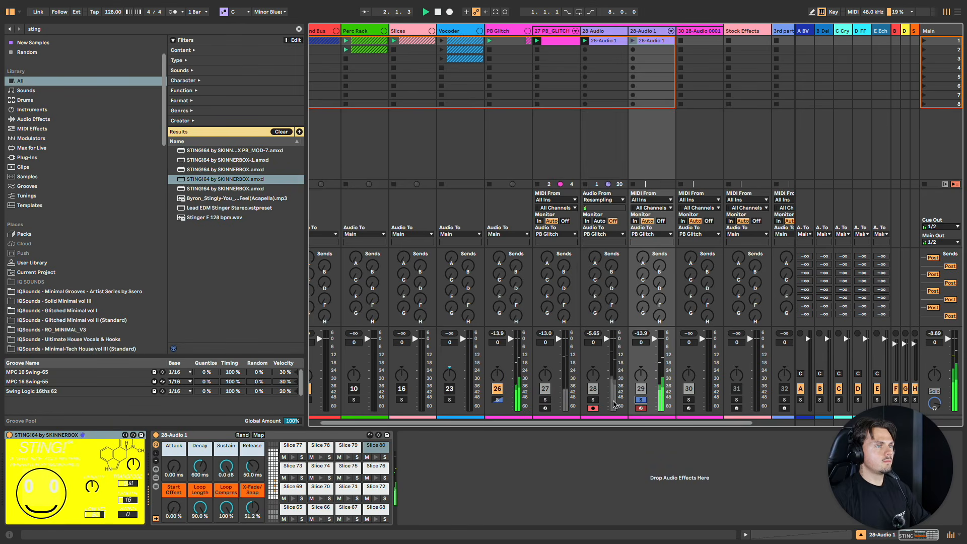
{"action": "left_click", "coordinate": [34, 499]}
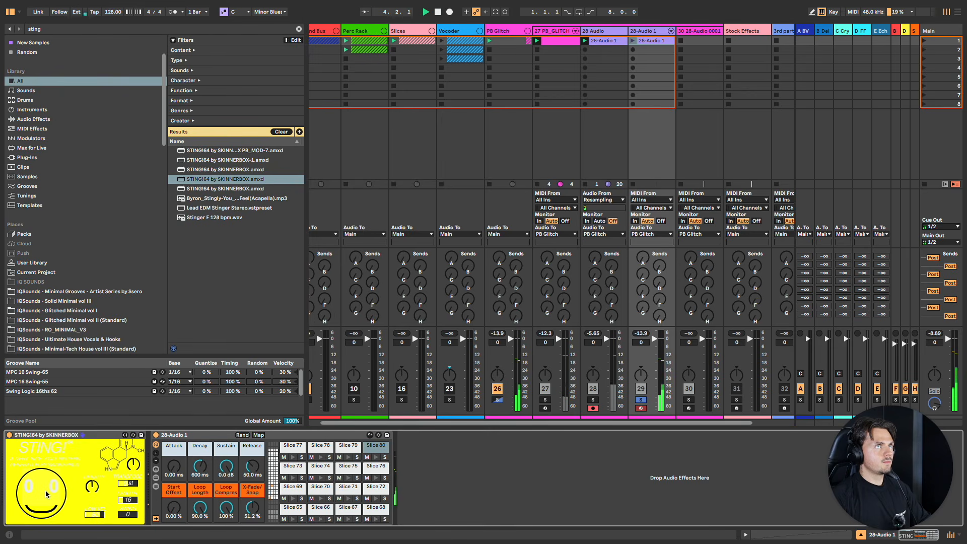
{"action": "key", "text": "space"}
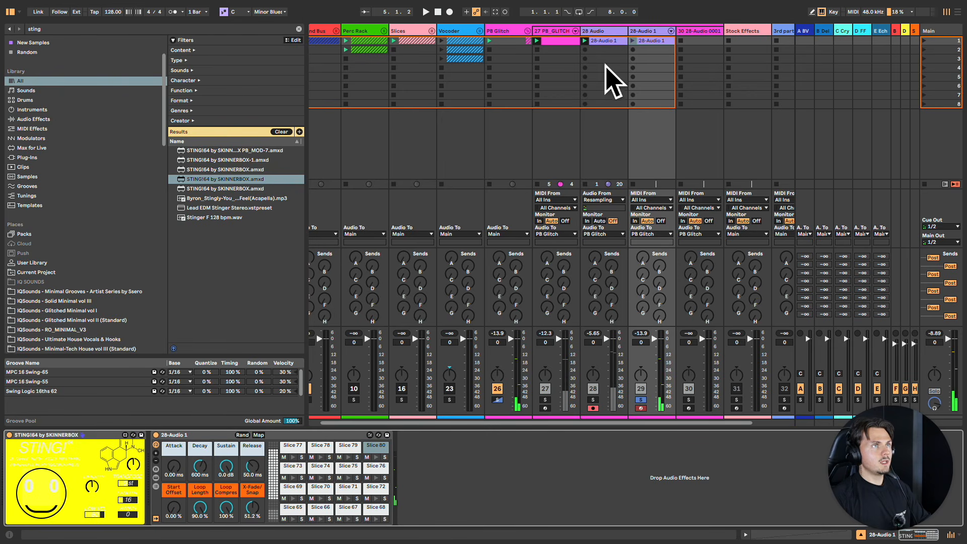